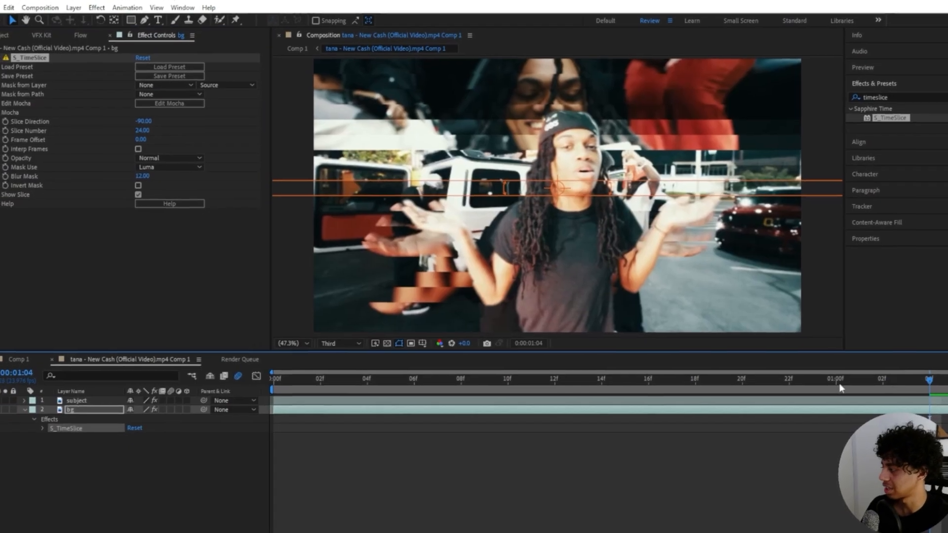
# Step: Set the bg layer's S_TimeSlice slice direction to -60 and frame offset to 13, and preview the result
pyautogui.moveTo(810, 384); pyautogui.dragTo(566, 363)
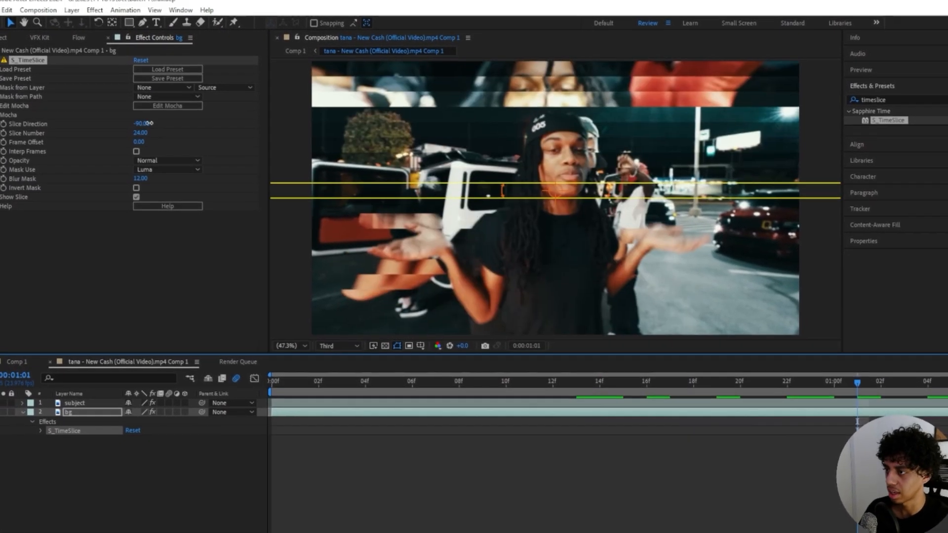
pyautogui.moveTo(145, 124); pyautogui.dragTo(159, 121)
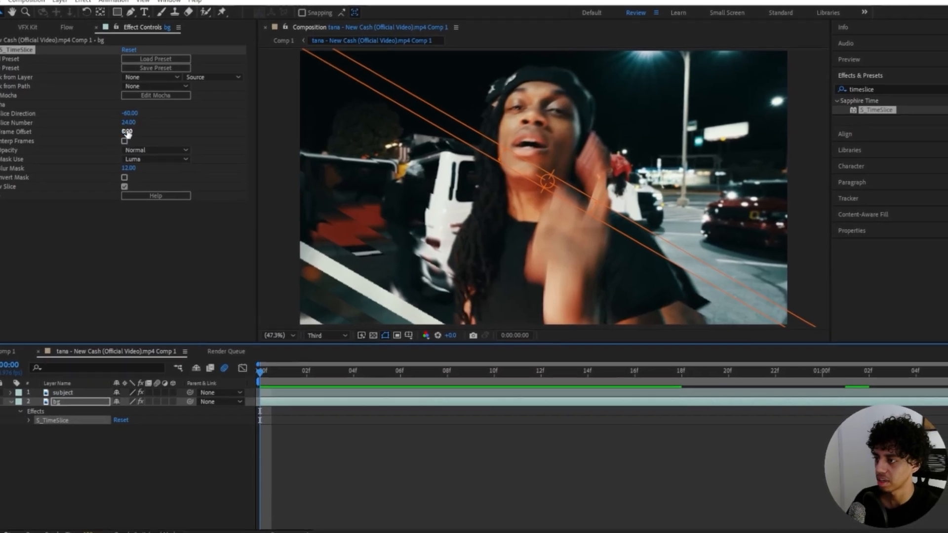
pyautogui.moveTo(127, 132); pyautogui.dragTo(156, 147)
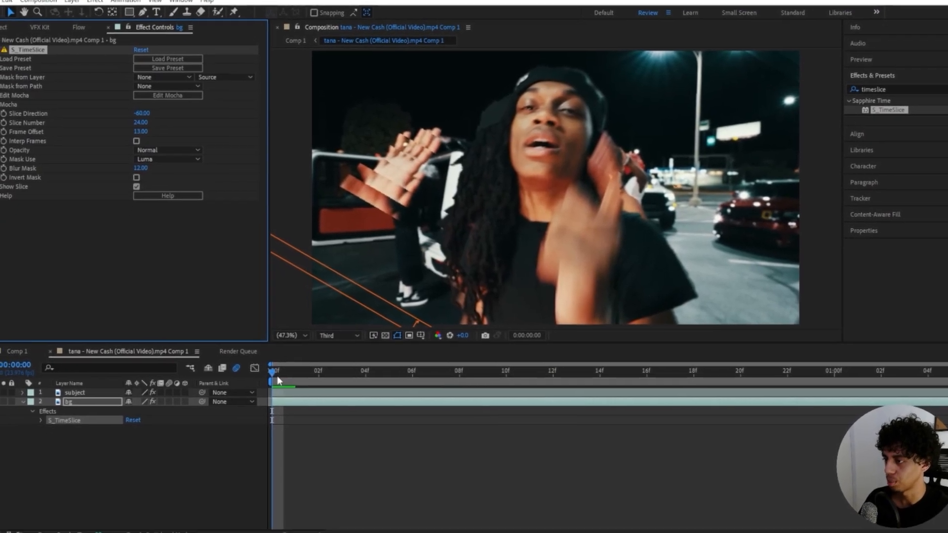
pyautogui.moveTo(272, 383); pyautogui.dragTo(360, 373)
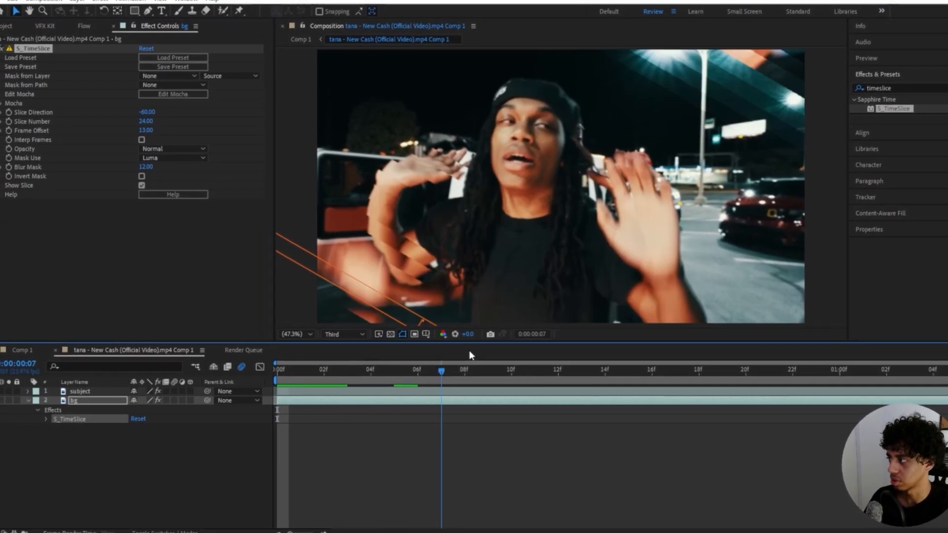
pyautogui.moveTo(470, 352); pyautogui.dragTo(597, 345)
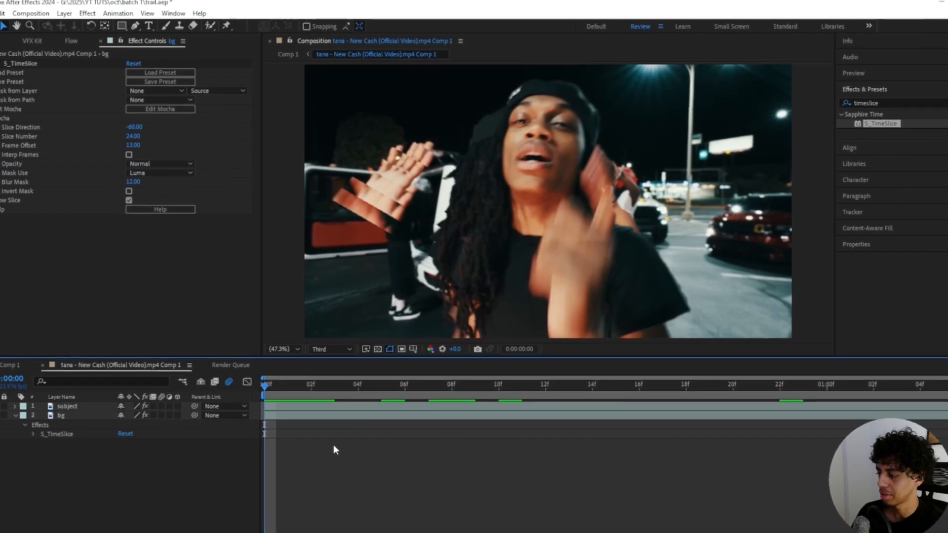
pyautogui.press('space')
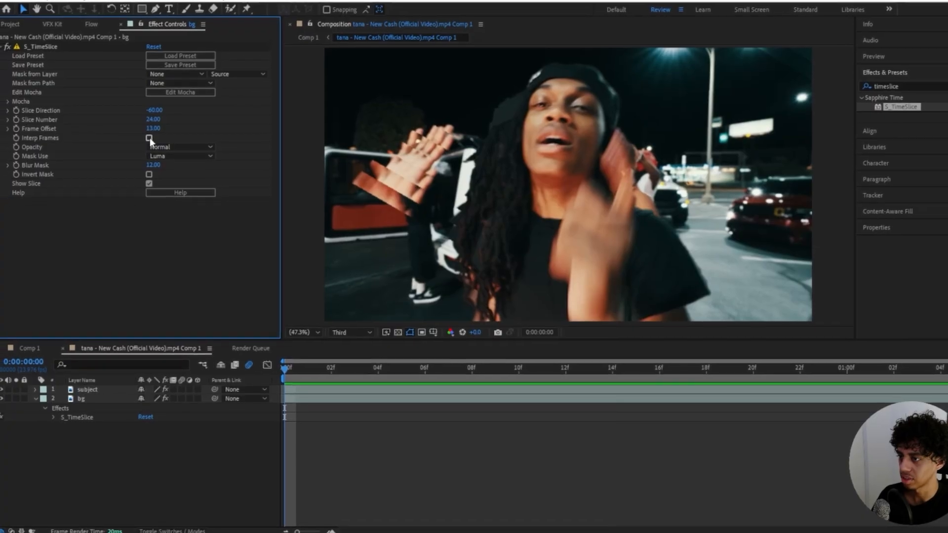
# Step: Enable frame interpolation in the bg layer's S_TimeSlice effect and check the look at other frames
pyautogui.click(150, 138)
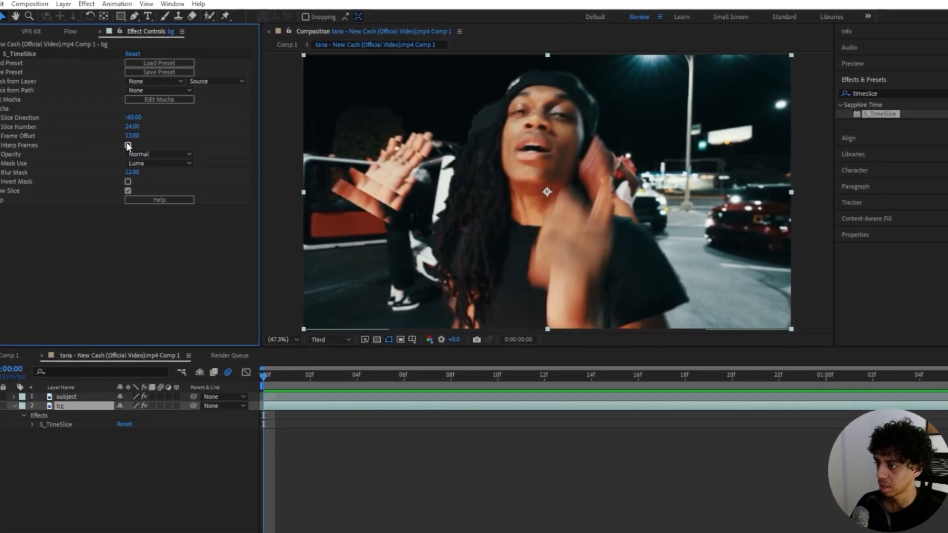
pyautogui.click(128, 145)
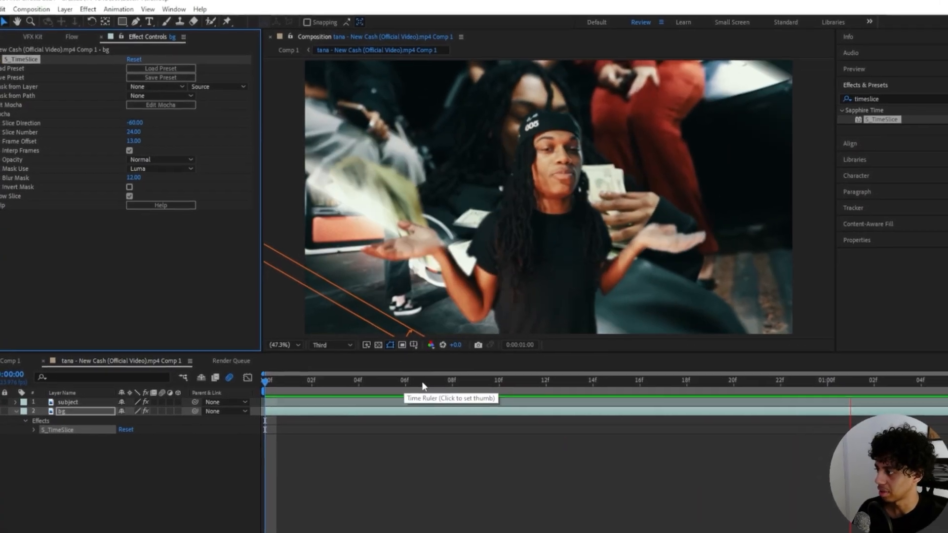
pyautogui.click(759, 383)
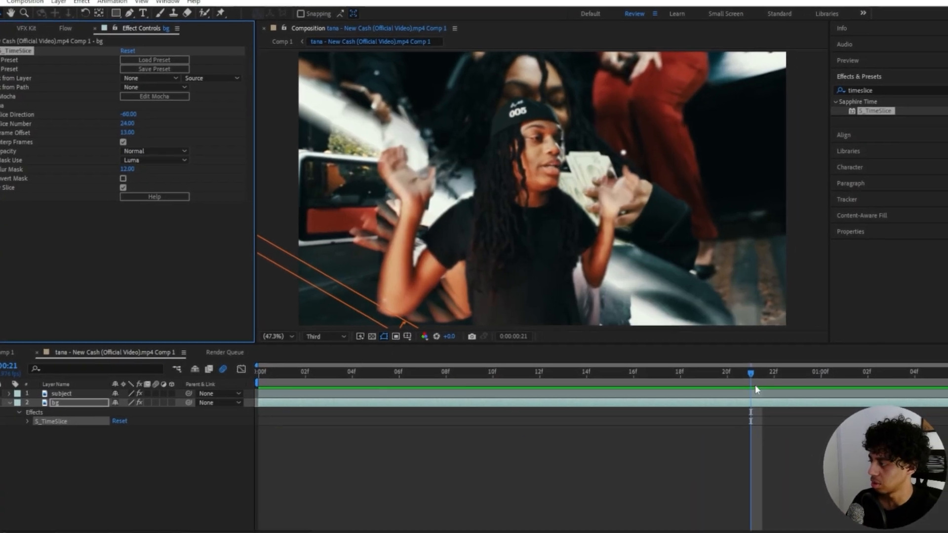
pyautogui.moveTo(755, 389); pyautogui.dragTo(262, 372)
# Step: Set the S_TimeSlice frame offset to -19 and play back the composition
pyautogui.click(129, 132)
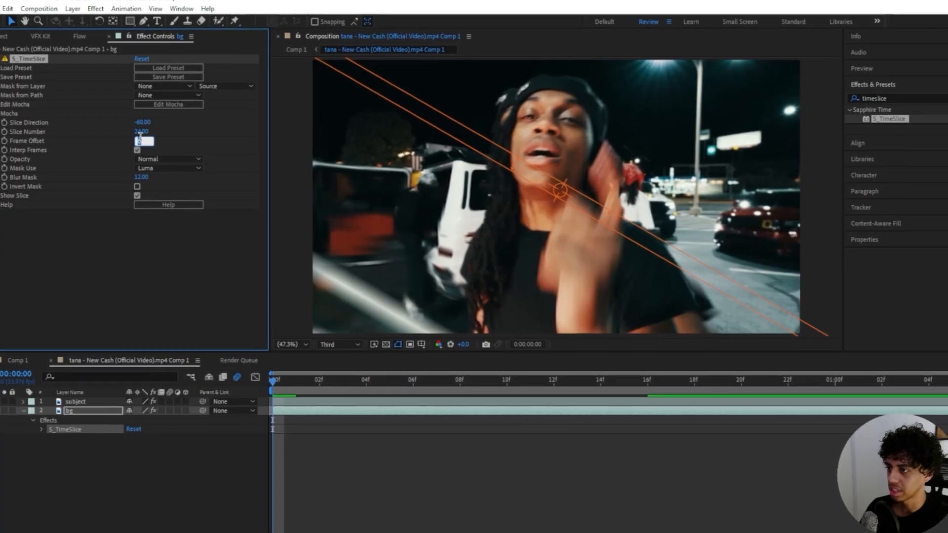
pyautogui.write('-19')
pyautogui.press('Return')
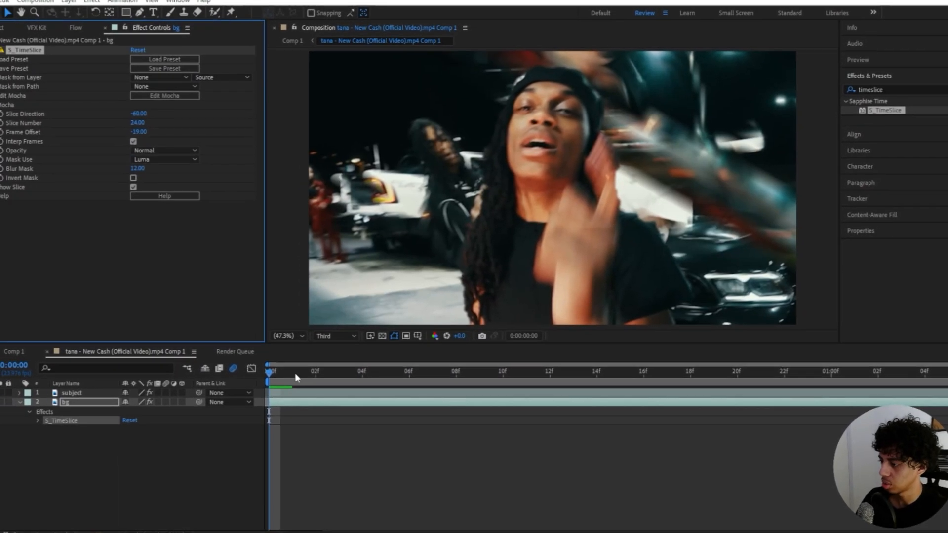
pyautogui.moveTo(295, 374); pyautogui.dragTo(865, 317)
pyautogui.press('space')
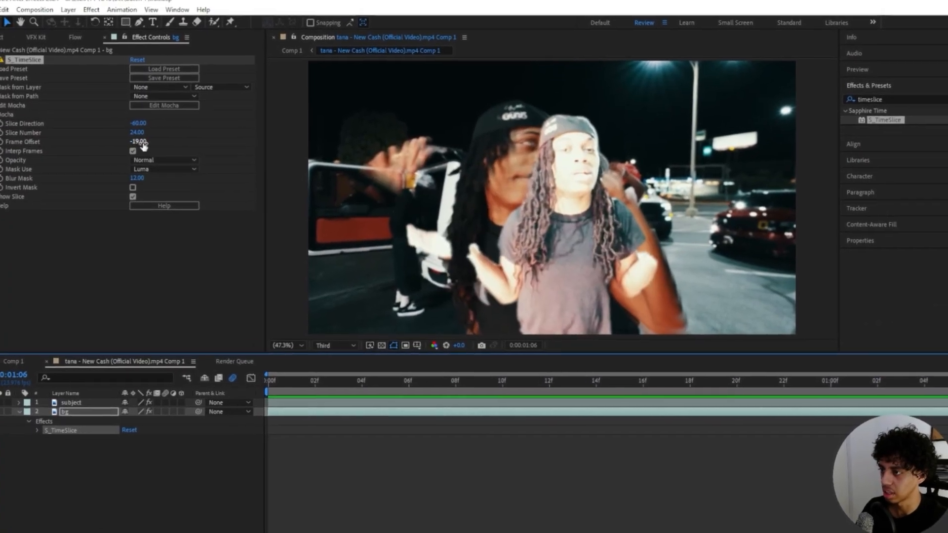
# Step: Set the S_TimeSlice slice number to 29.98 and frame offset to -7.70, and preview from the first frame
pyautogui.moveTo(130, 136); pyautogui.dragTo(157, 152)
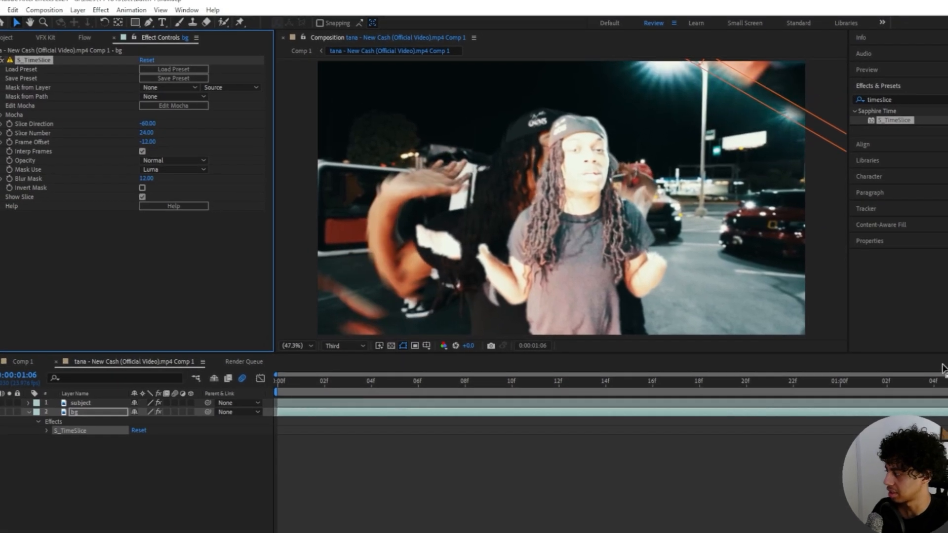
pyautogui.click(280, 376)
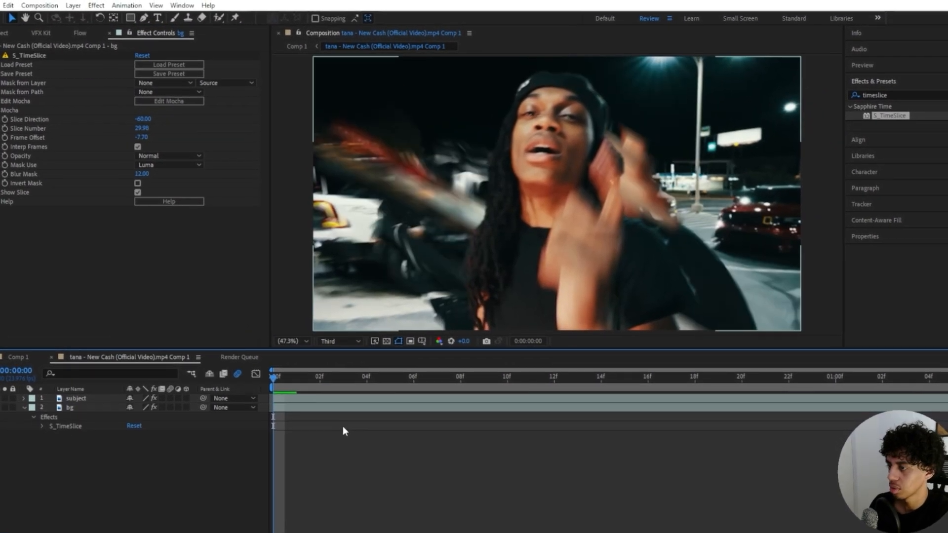
pyautogui.press('space')
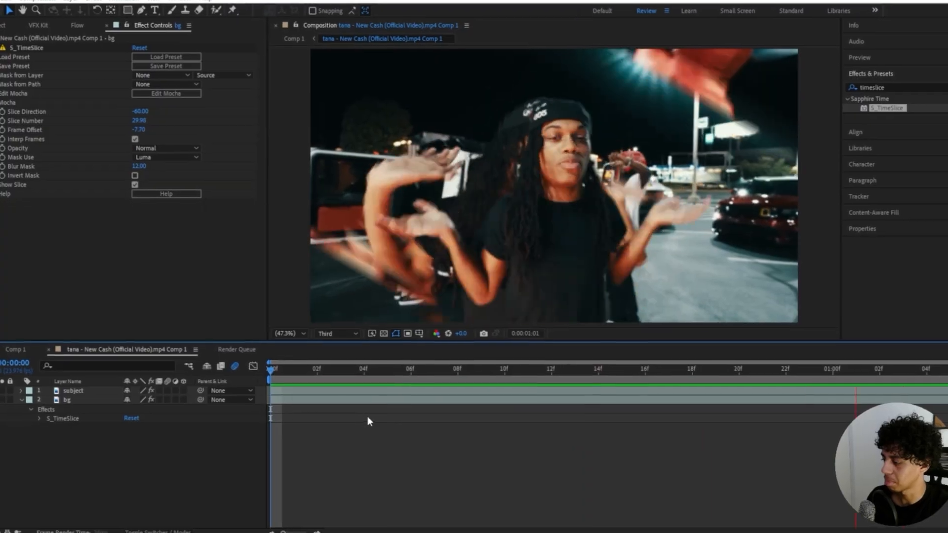
# Step: Apply Optics Compensation to the bg layer with reversed lens distortion and a field of view of 61.2
pyautogui.hotkey('ctrl', 'space')
pyautogui.write('optic')
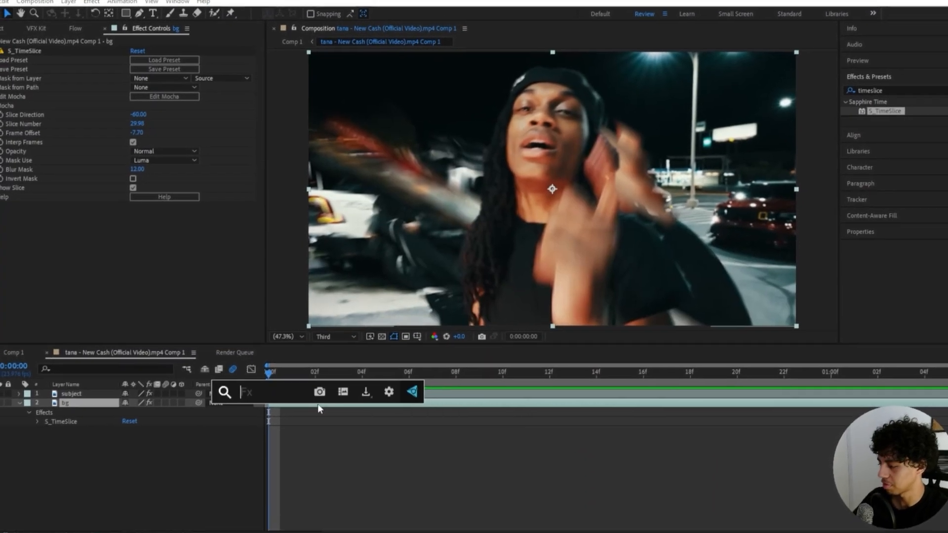
pyautogui.press('Return')
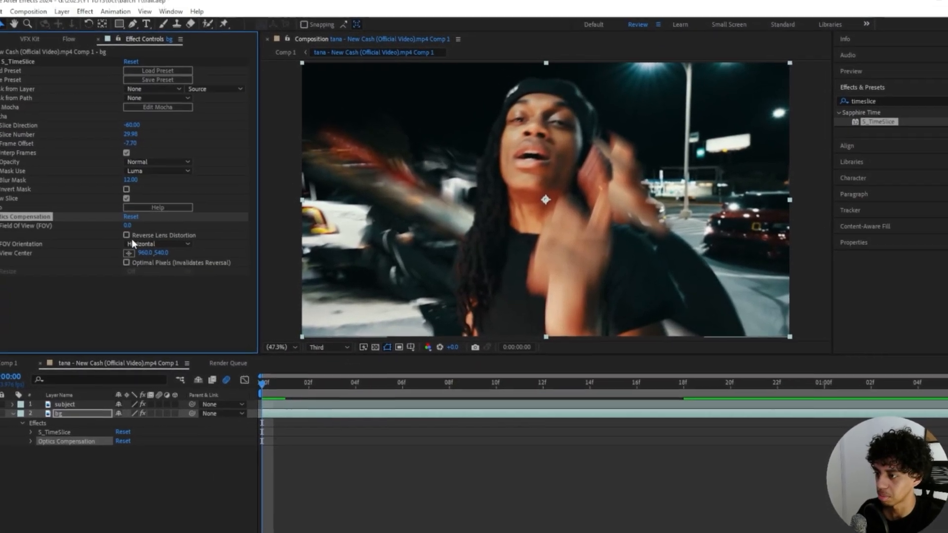
pyautogui.click(127, 235)
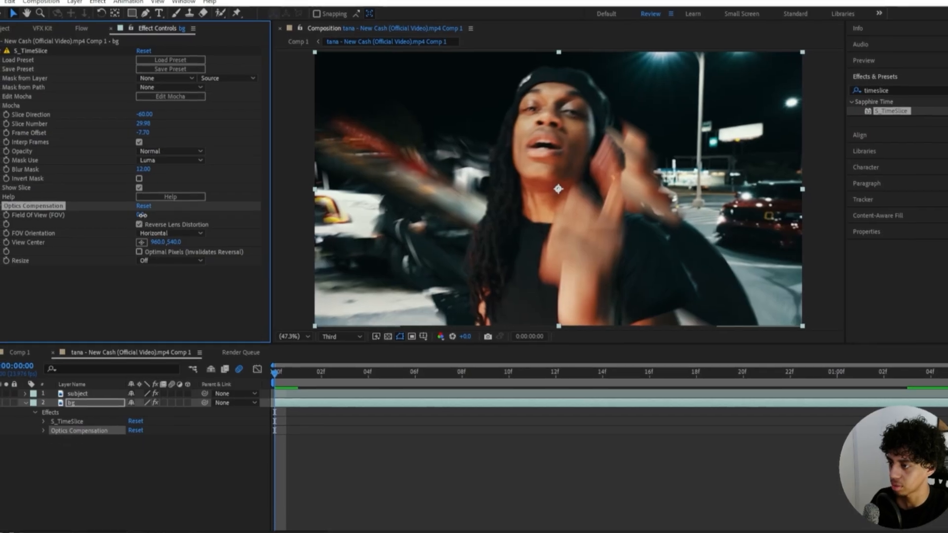
pyautogui.moveTo(128, 226); pyautogui.dragTo(474, 203)
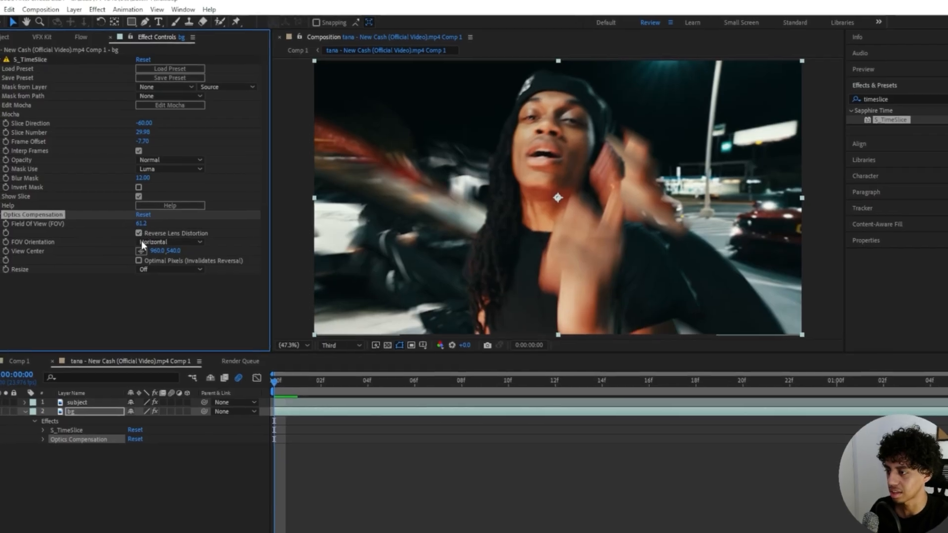
pyautogui.moveTo(279, 375); pyautogui.dragTo(598, 379)
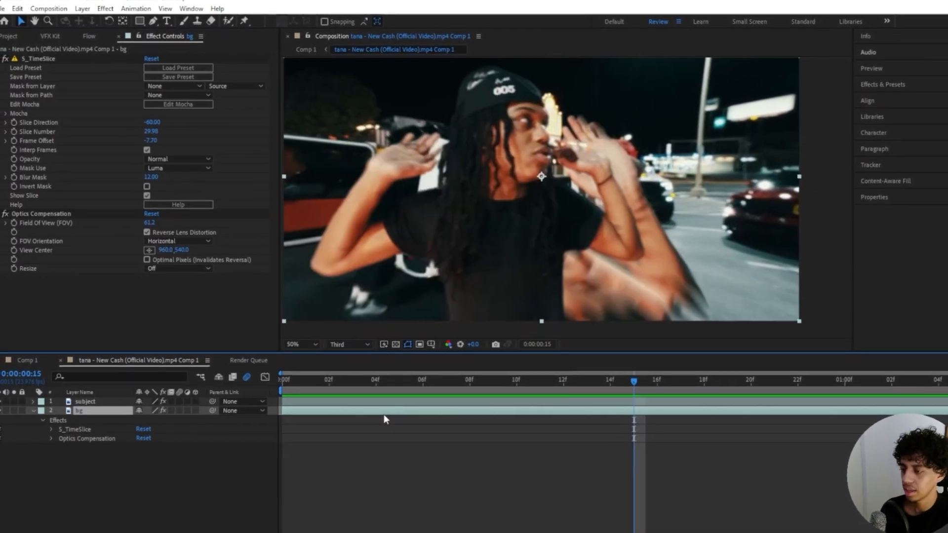
# Step: Apply the S_WarpChroma effect to the bg layer
pyautogui.hotkey('ctrl', 'space')
pyautogui.write('s_warpc')
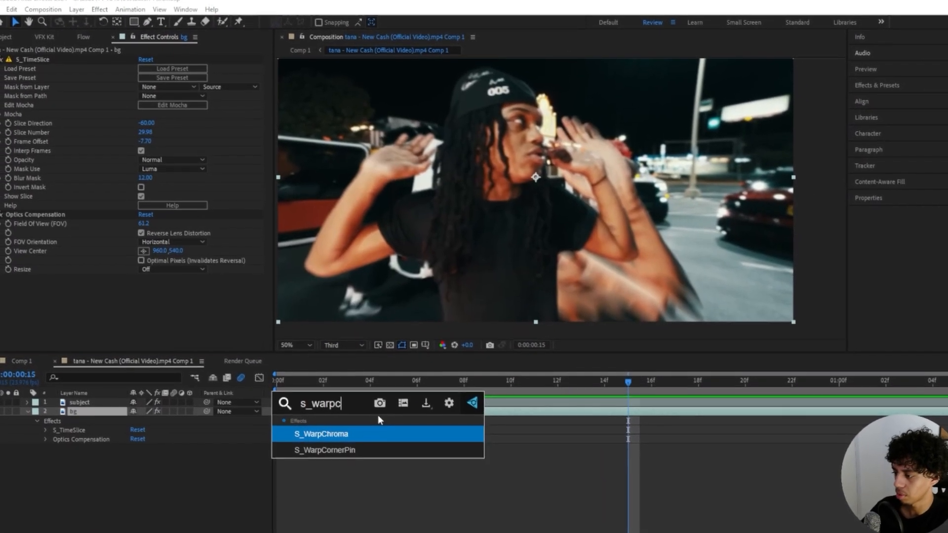
pyautogui.press('Return')
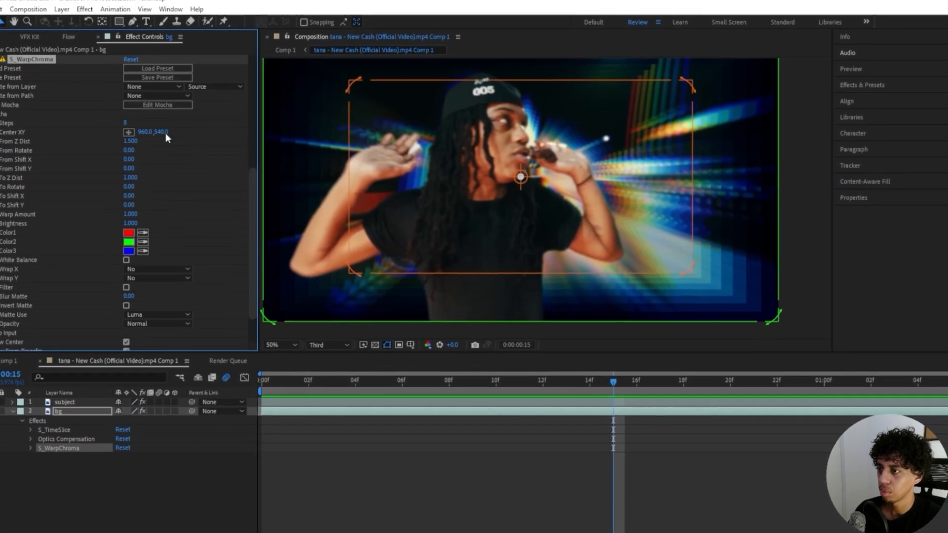
# Step: Use the subject layer with Effects & Masks as S_WarpChroma's matte, and preview the result
pyautogui.click(155, 87)
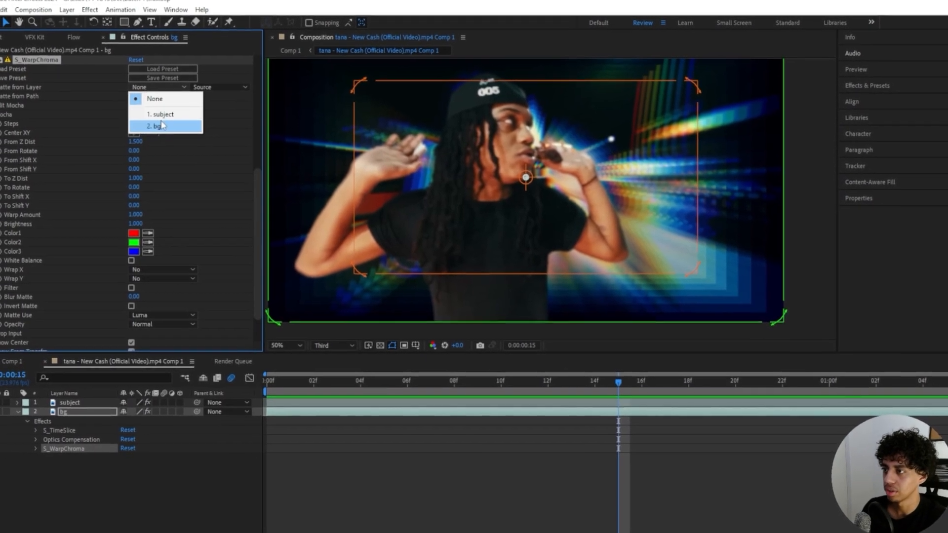
pyautogui.click(159, 112)
pyautogui.click(232, 86)
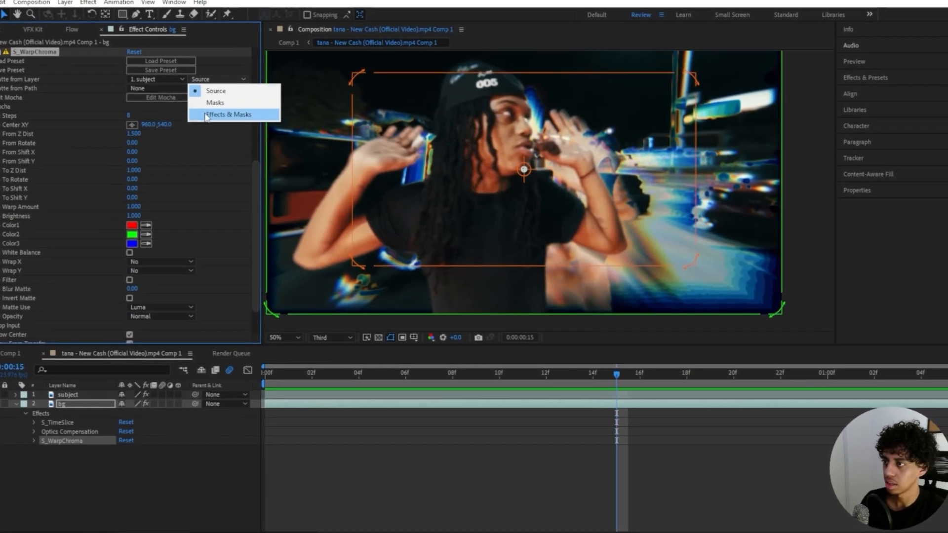
pyautogui.click(232, 125)
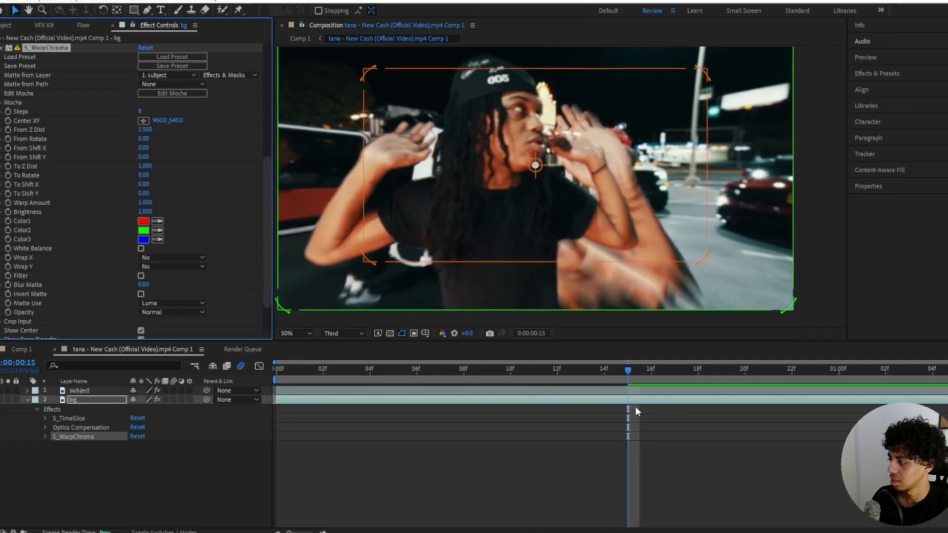
pyautogui.click(607, 375)
pyautogui.moveTo(608, 381); pyautogui.dragTo(413, 381)
pyautogui.press('space')
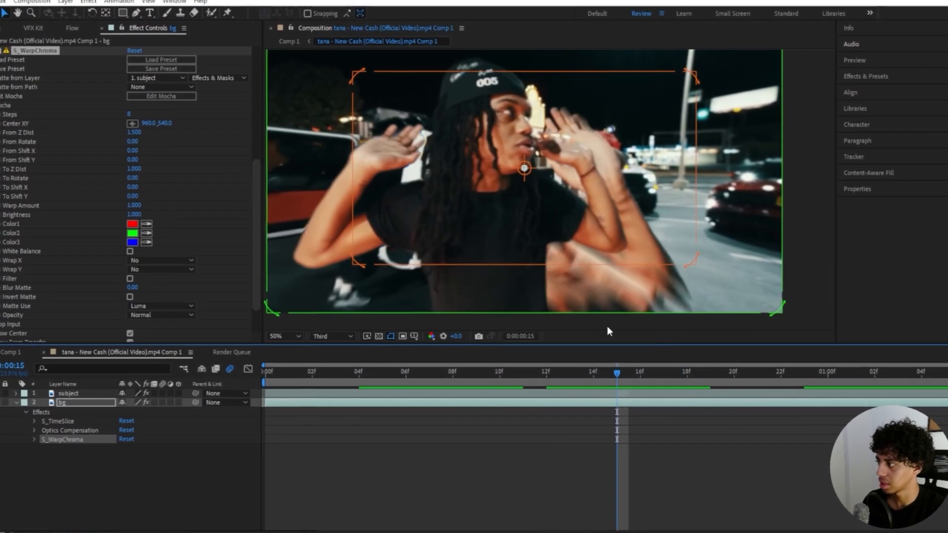
# Step: Move S_WarpChroma higher in the bg layer's effect stack and play back the composition
pyautogui.scroll(5, 40, 131)
pyautogui.scroll(4, 41, 130)
pyautogui.moveTo(40, 270); pyautogui.dragTo(39, 68)
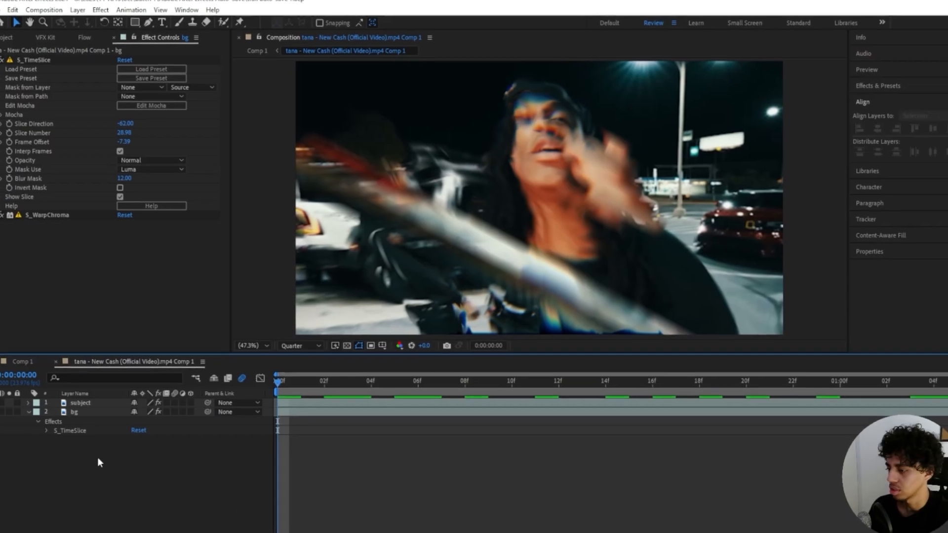
pyautogui.press('space')
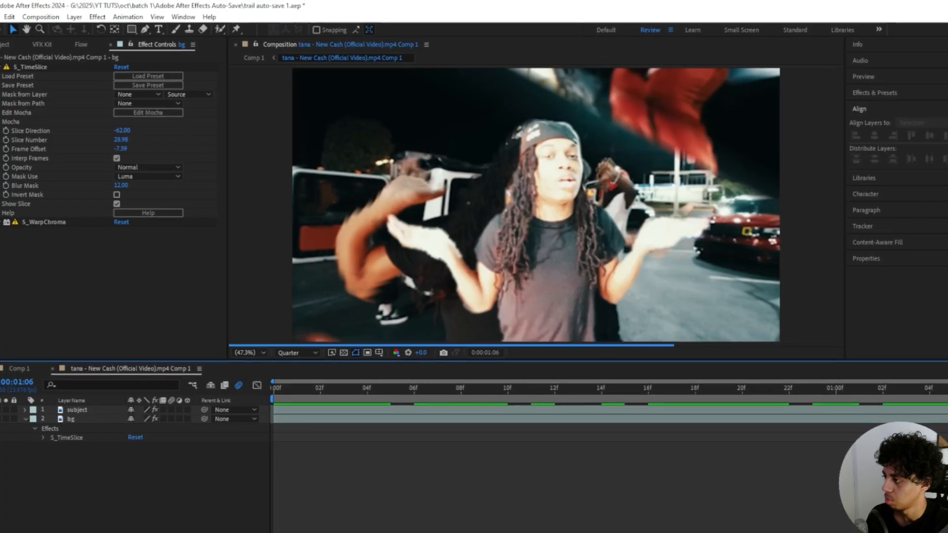
# Step: Apply Optics Compensation to the bg layer again, with reversed lens distortion and a field of view of 63.6
pyautogui.moveTo(555, 356); pyautogui.dragTo(478, 372)
pyautogui.click(468, 406)
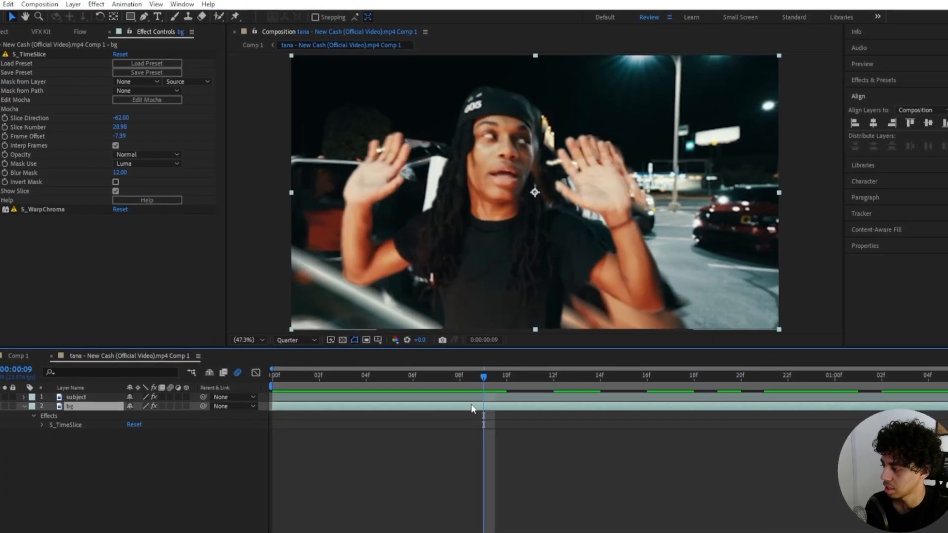
pyautogui.hotkey('ctrl', 'space')
pyautogui.write('optic')
pyautogui.press('Return')
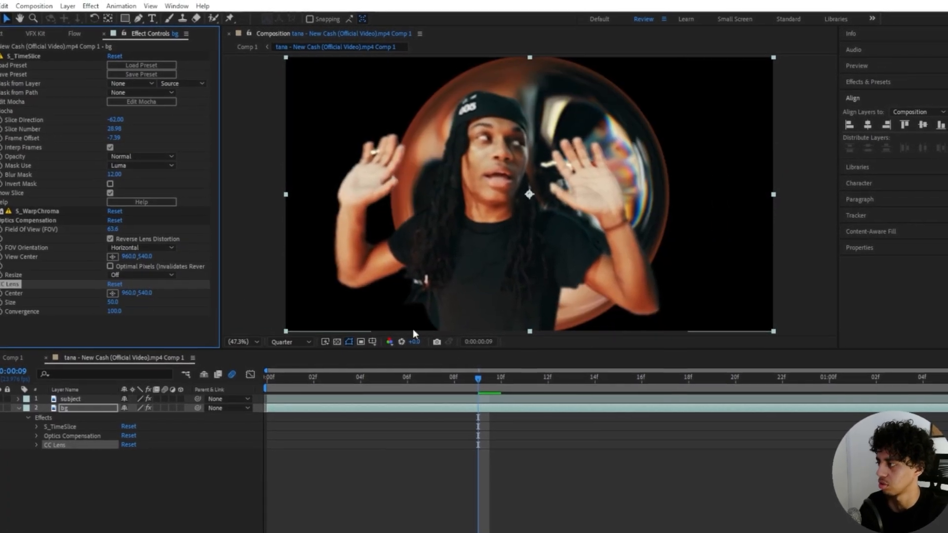
# Step: Set the bg layer's CC Lens size to 225 and check the distortion near the start of the clip
pyautogui.moveTo(113, 302); pyautogui.dragTo(161, 294)
pyautogui.click(321, 375)
# Step: Apply the uni.Chromatic Aberration effect to the bg layer
pyautogui.hotkey('ctrl', 'space')
pyautogui.write('chromati')
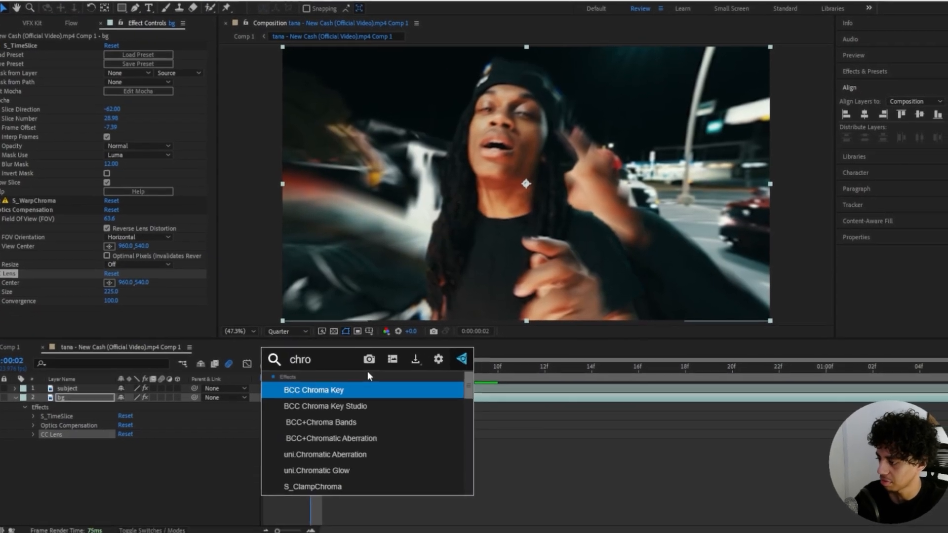
pyautogui.write('c')
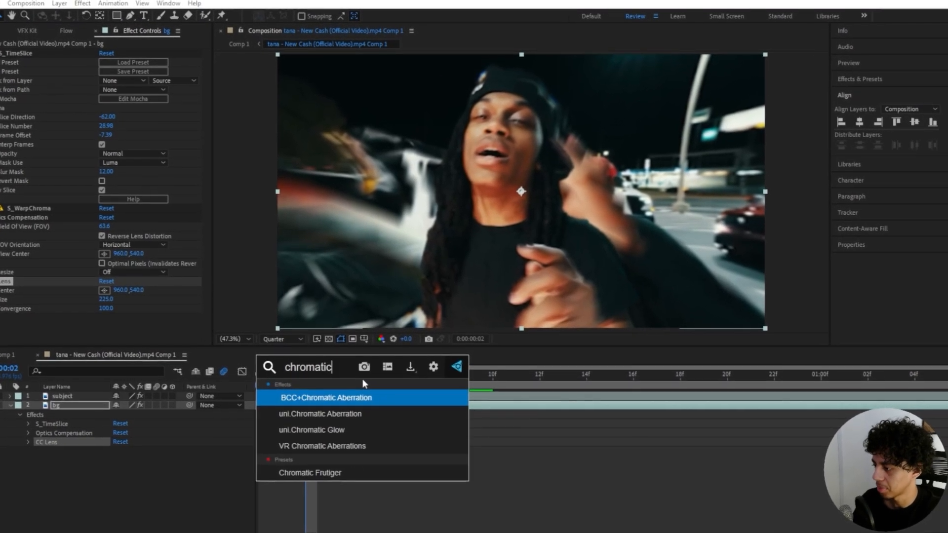
pyautogui.press('Down')
pyautogui.press('Return')
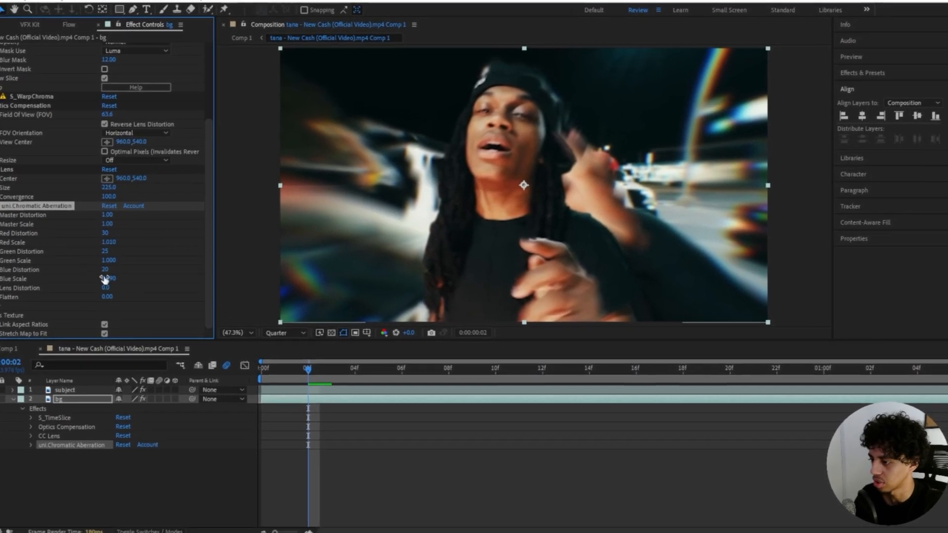
# Step: Set the Lens Texture of uni.Chromatic Aberration on the bg layer to Bokeh and save the project
pyautogui.click(2, 313)
pyautogui.scroll(-3, 70, 265)
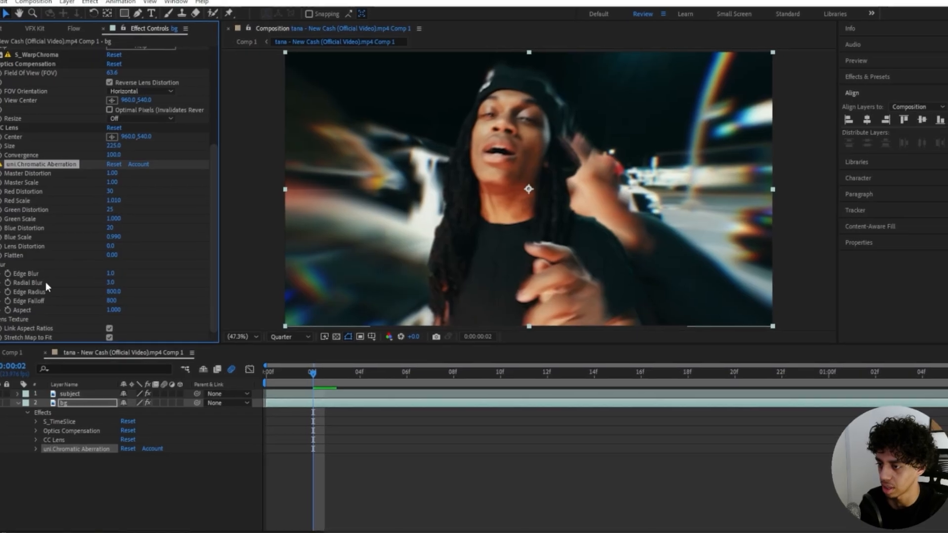
pyautogui.click(0, 320)
pyautogui.scroll(-4, 79, 247)
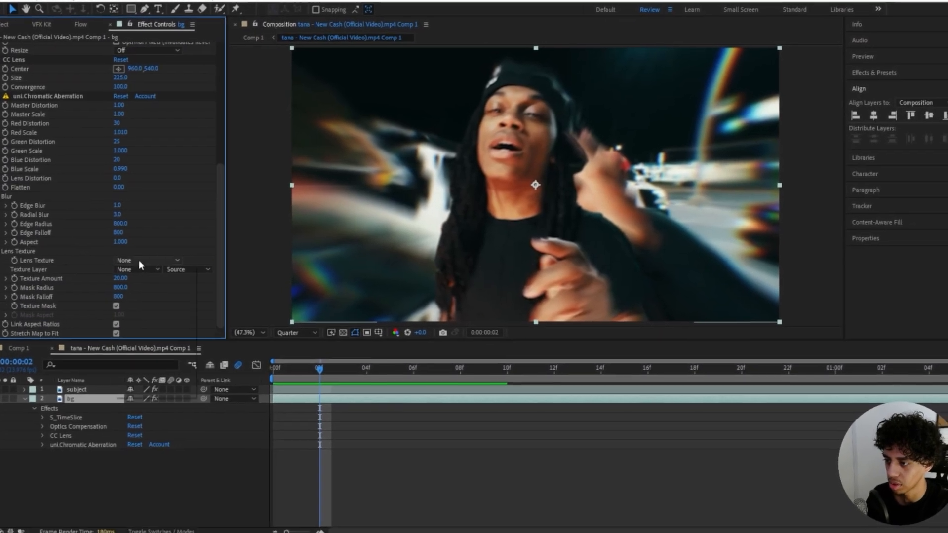
pyautogui.click(138, 263)
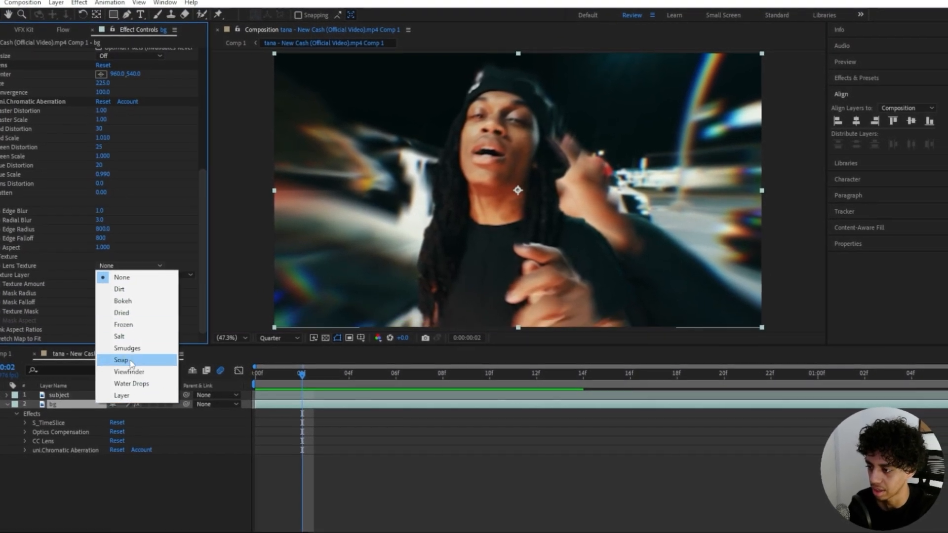
pyautogui.click(123, 301)
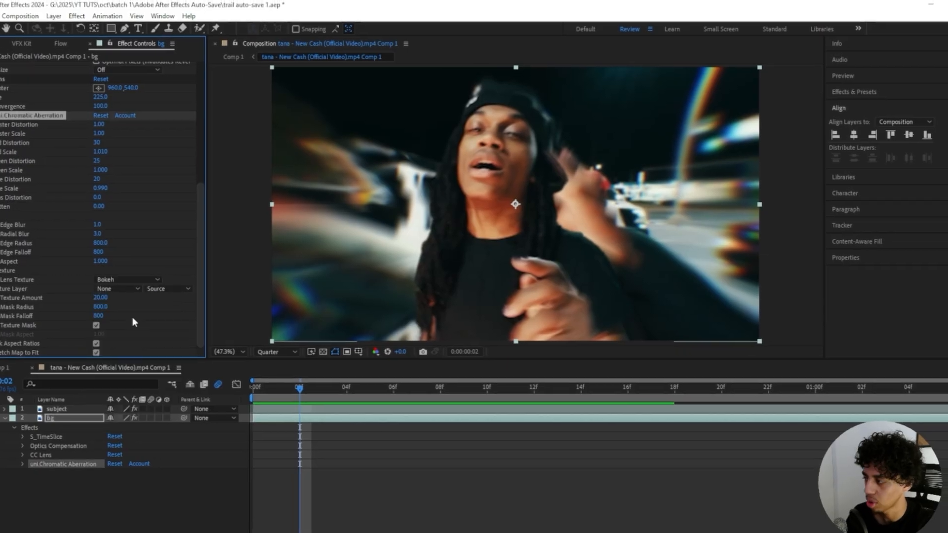
pyautogui.press('space')
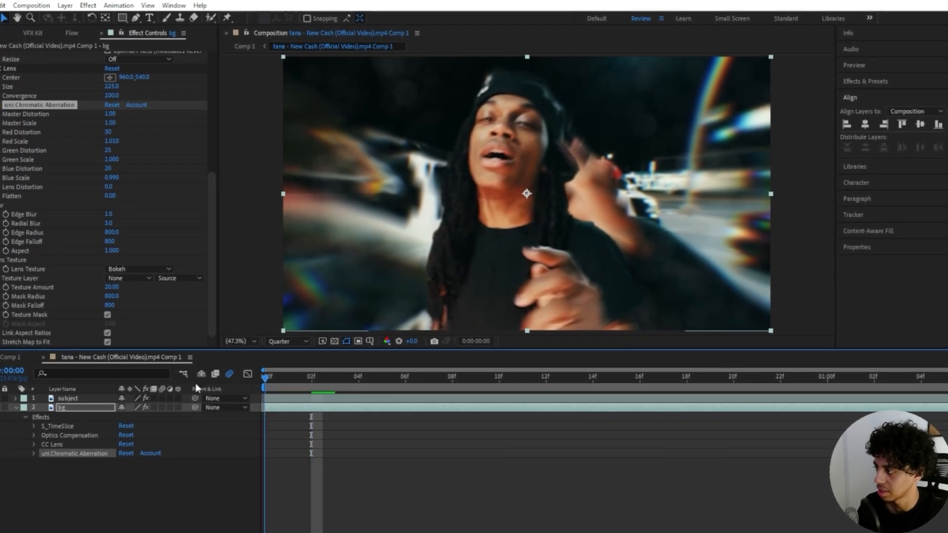
pyautogui.hotkey('ctrl', 's')
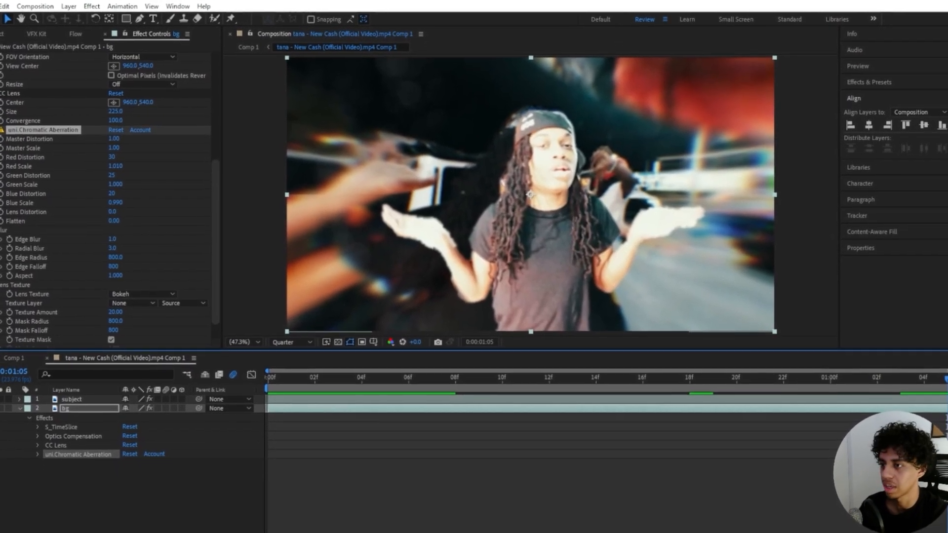
# Step: At 0:00:01:05, add keyframes for Master Distortion, the CC Lens size and the Optics Compensation field of view on the bg layer
pyautogui.click(15, 131)
pyautogui.scroll(2, 16, 158)
pyautogui.scroll(5, 5, 163)
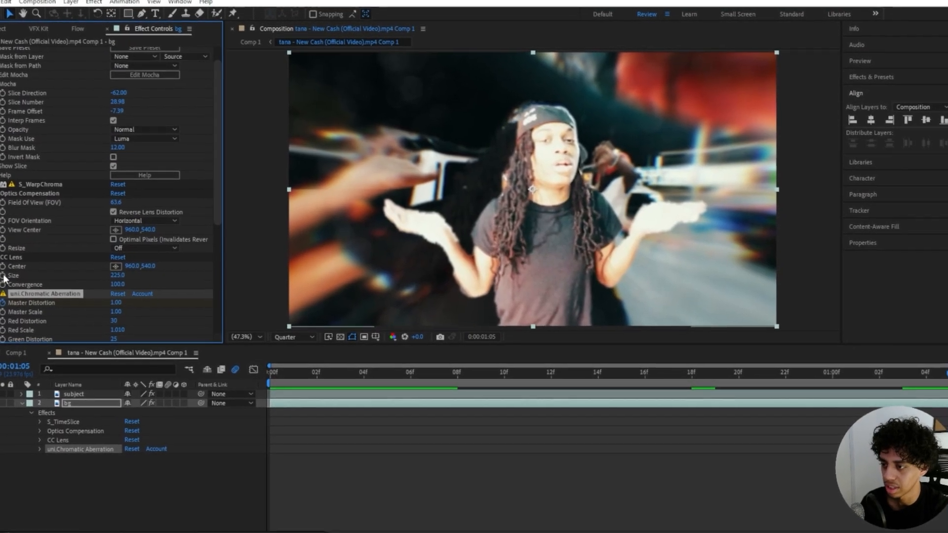
pyautogui.scroll(1, 7, 276)
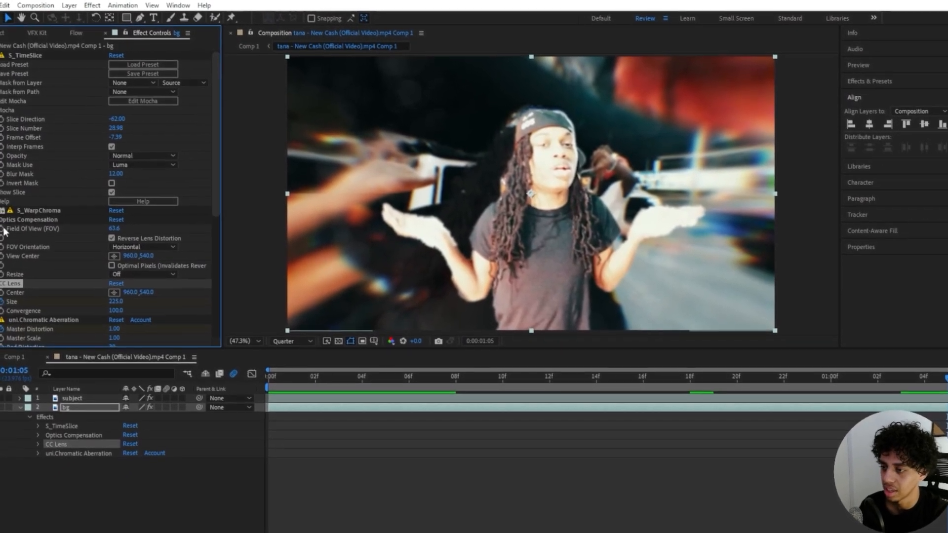
pyautogui.click(28, 225)
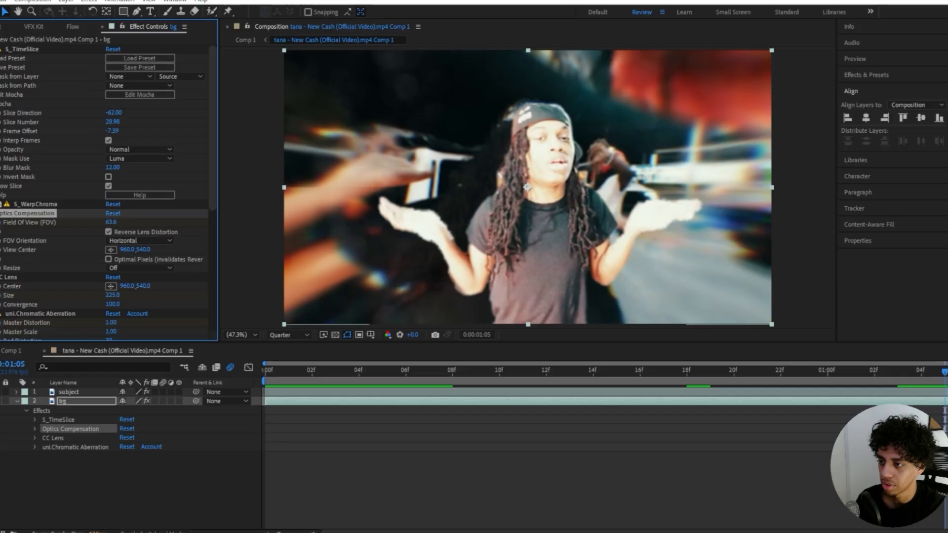
# Step: Expand S_WarpChroma on the bg layer and add a From Z Dist keyframe at 0:00:01:05
pyautogui.click(1, 198)
pyautogui.scroll(-7, 14, 148)
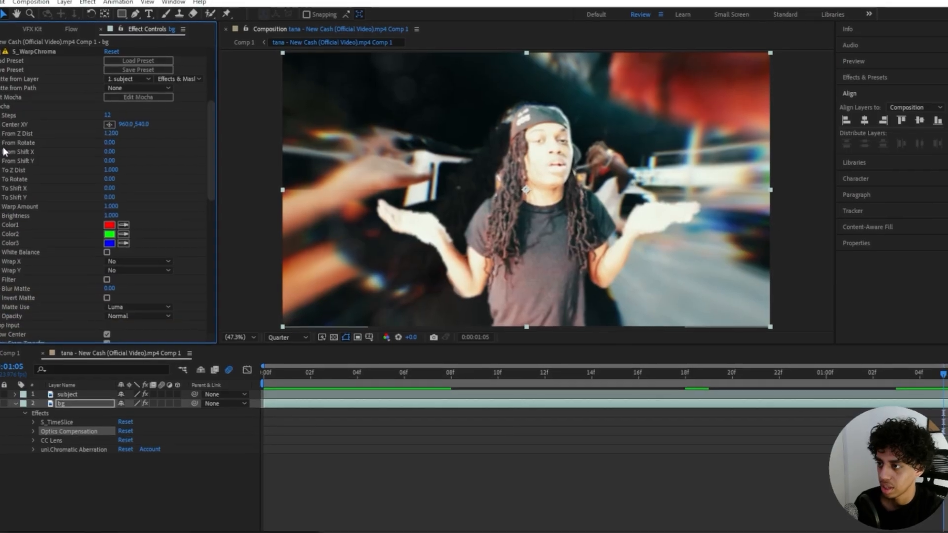
pyautogui.scroll(1, 16, 143)
pyautogui.scroll(4, 1, 168)
pyautogui.click(10, 173)
pyautogui.scroll(2, 4, 158)
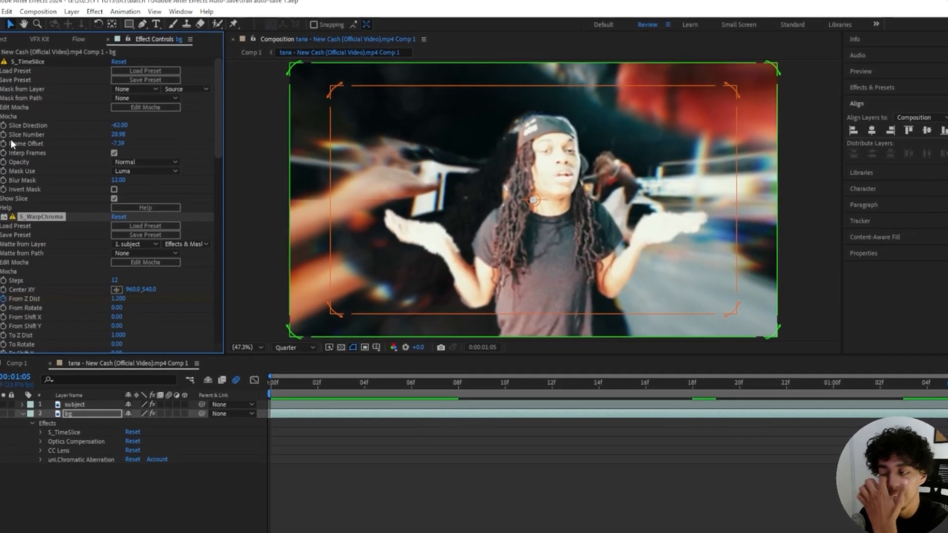
# Step: At the first frame, lower the From Z Dist of S_WarpChroma to about 0.38
pyautogui.press('Home')
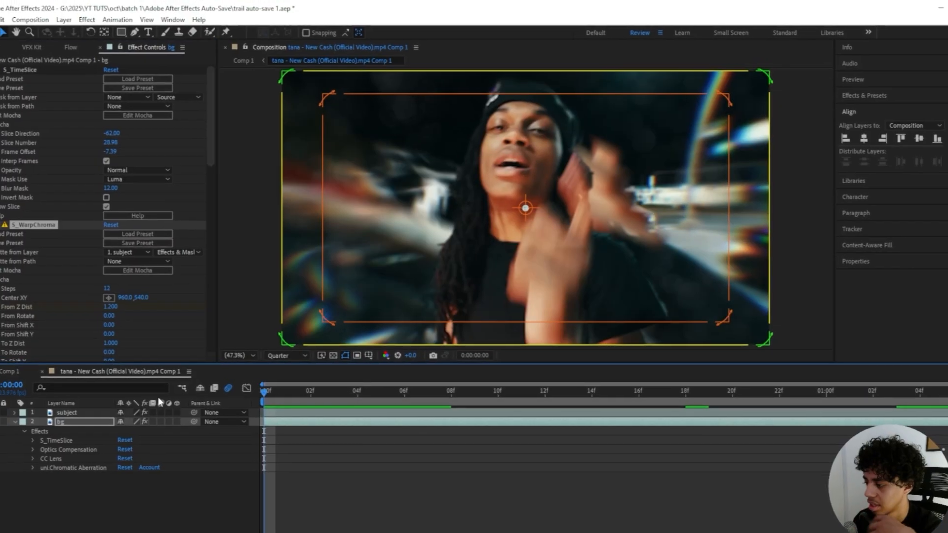
pyautogui.scroll(-5, 76, 271)
pyautogui.moveTo(110, 165); pyautogui.dragTo(74, 184)
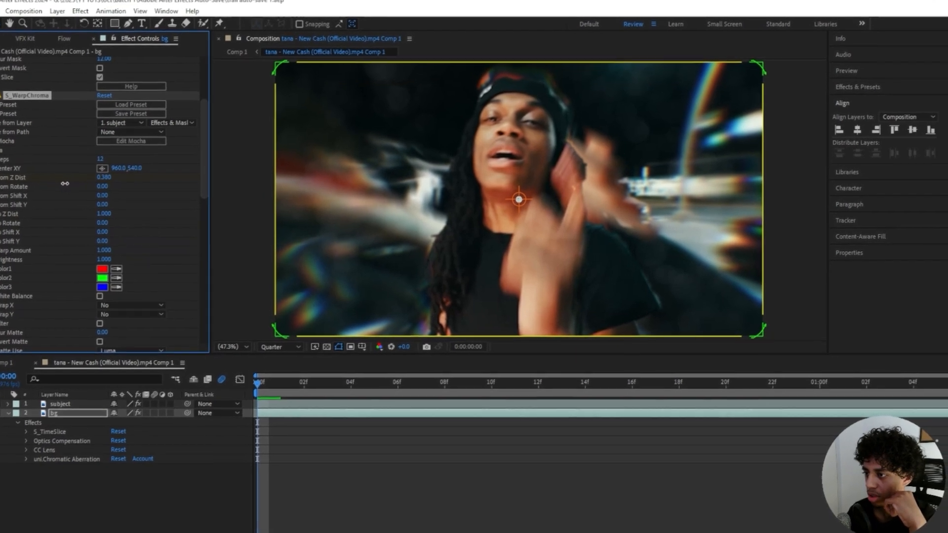
# Step: Set the Optics Compensation field of view to 81.5 at the first frame and play back the composition
pyautogui.scroll(-10, 132, 195)
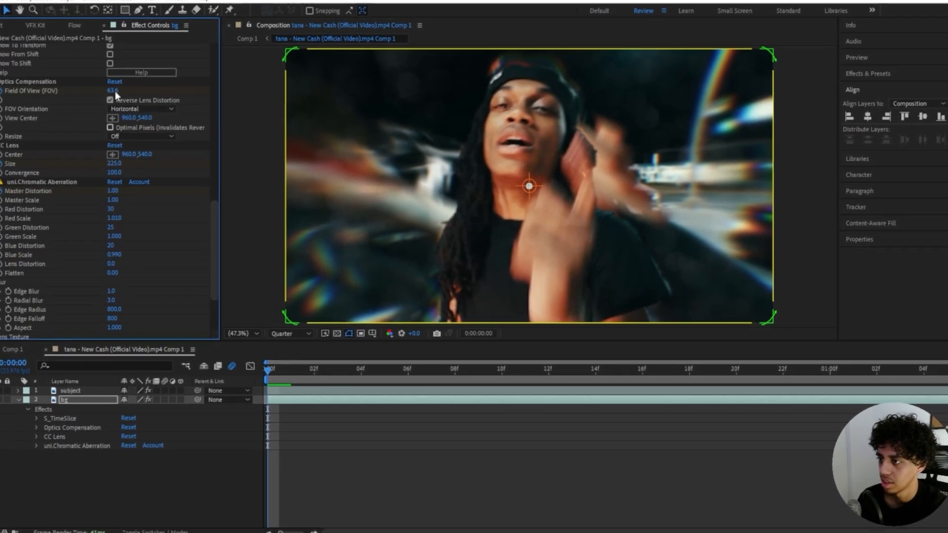
pyautogui.moveTo(107, 102); pyautogui.dragTo(33, 119)
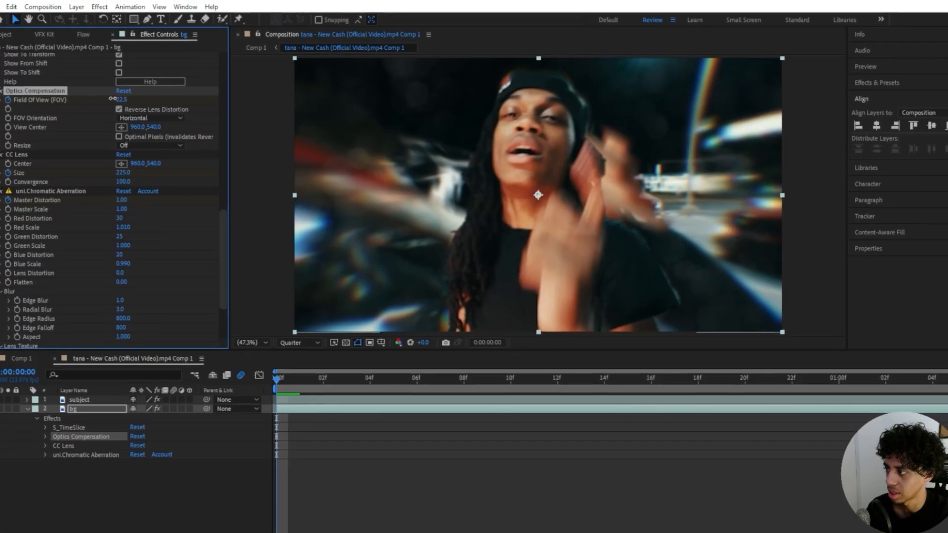
pyautogui.moveTo(112, 103); pyautogui.dragTo(435, 91)
pyautogui.press('space')
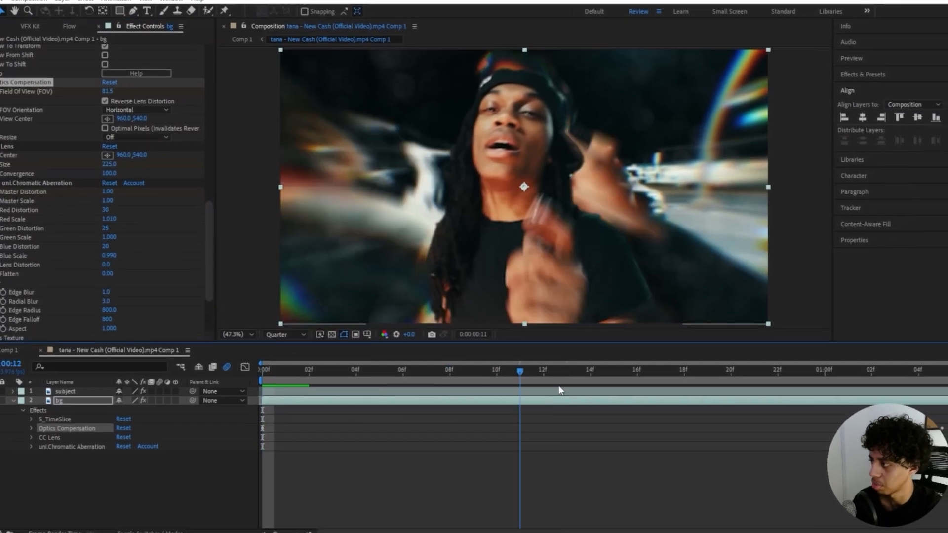
pyautogui.press('space')
# Step: At the first frame, set the CC Lens size to 115 and Master Distortion to 0.40, and keyframe Edge Blur and Radial Blur at 0
pyautogui.moveTo(106, 162); pyautogui.dragTo(147, 169)
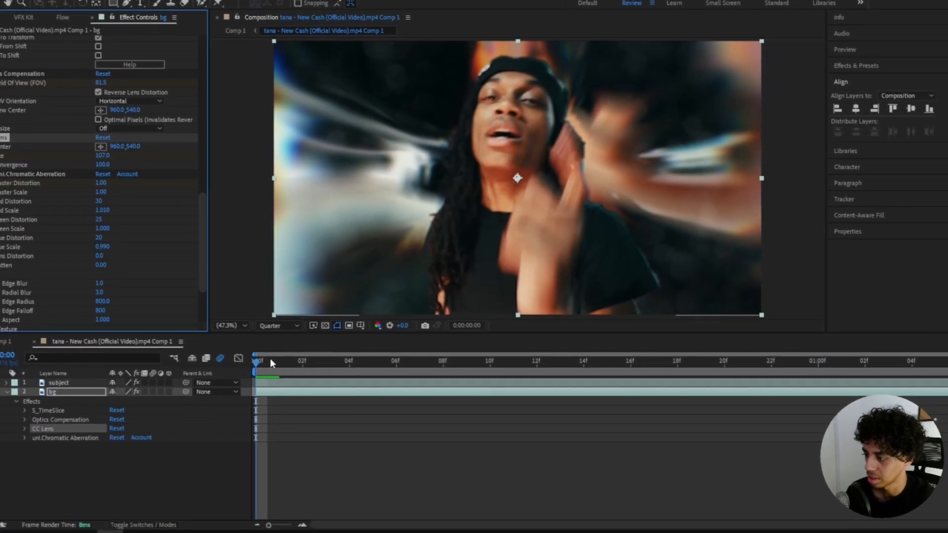
pyautogui.moveTo(292, 375); pyautogui.dragTo(82, 198)
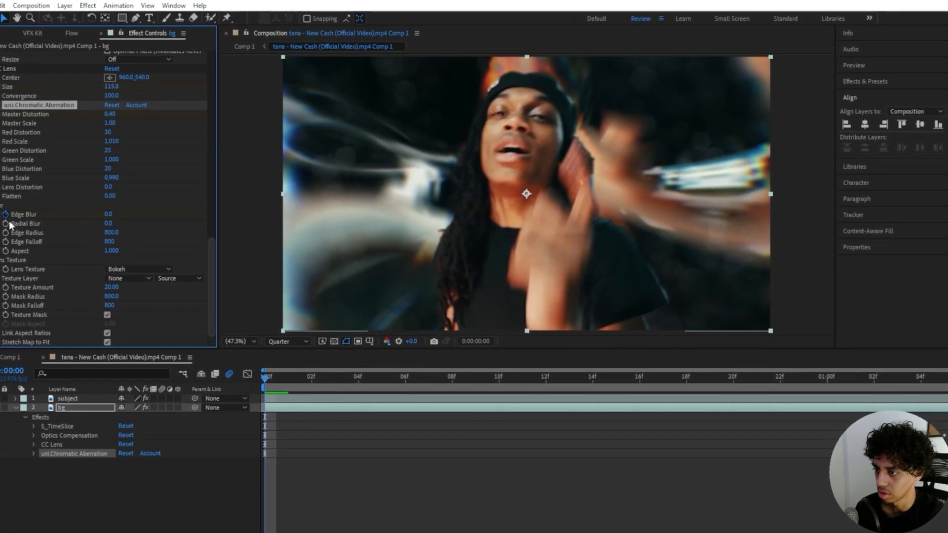
pyautogui.click(11, 227)
# Step: At 0:00:01:06, set the Edge Blur of uni.Chromatic Aberration to 1 and the Radial Blur to 3
pyautogui.press('space')
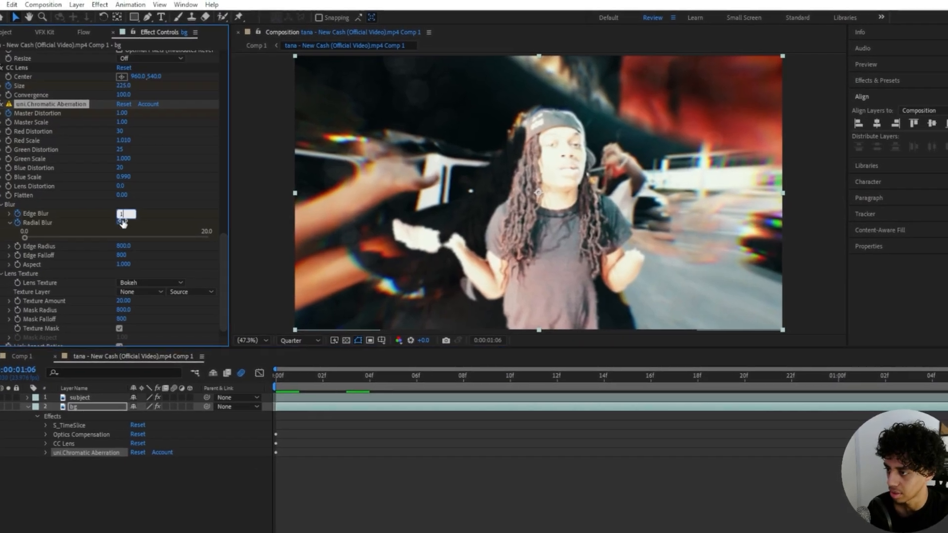
pyautogui.click(122, 222)
pyautogui.write('3')
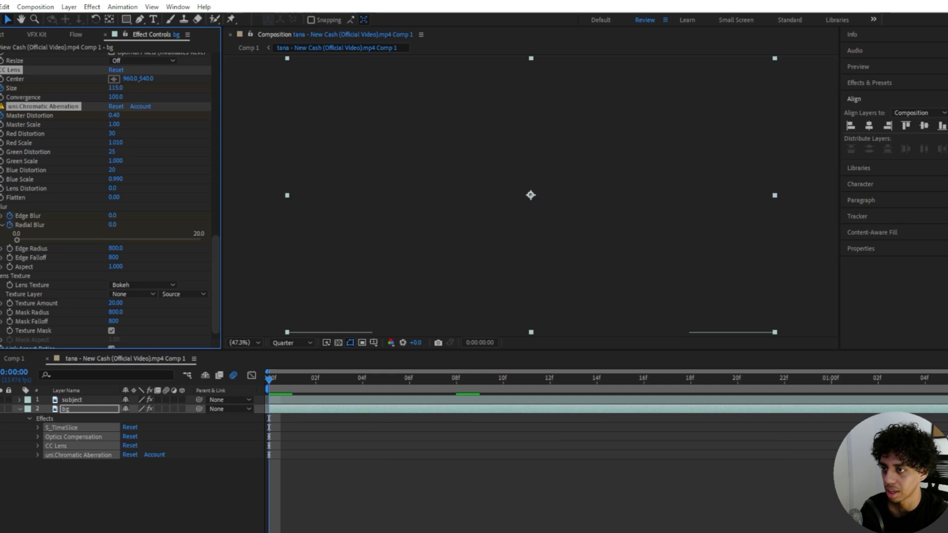
# Step: Collapse all effects on the bg layer and move S_TimeSlice lower in the effect stack
pyautogui.click(1, 70)
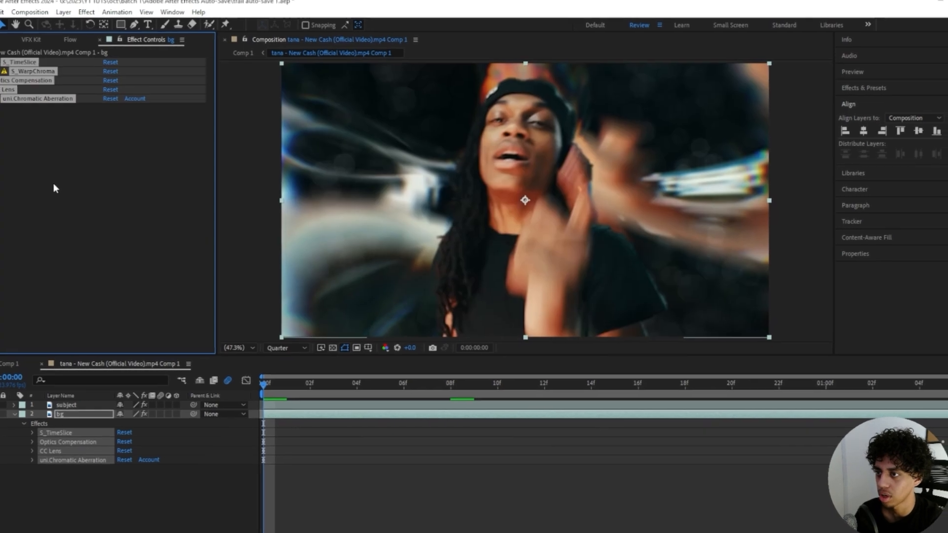
pyautogui.click(54, 183)
pyautogui.moveTo(35, 62); pyautogui.dragTo(28, 88)
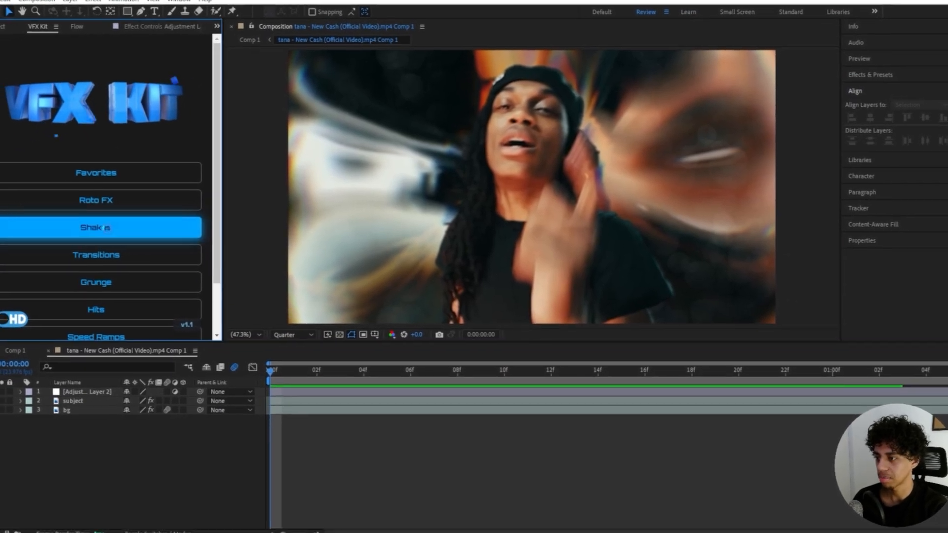
# Step: Apply the Subtle Vertical Shake preset from VFX Kit's Shakes category to Adjustment Layer 2
pyautogui.click(101, 236)
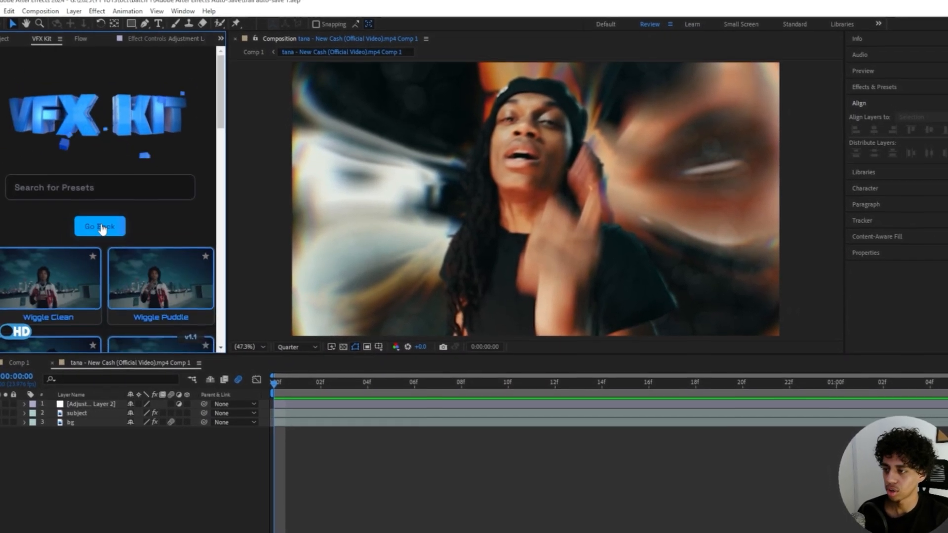
pyautogui.click(99, 229)
pyautogui.scroll(-2, 130, 211)
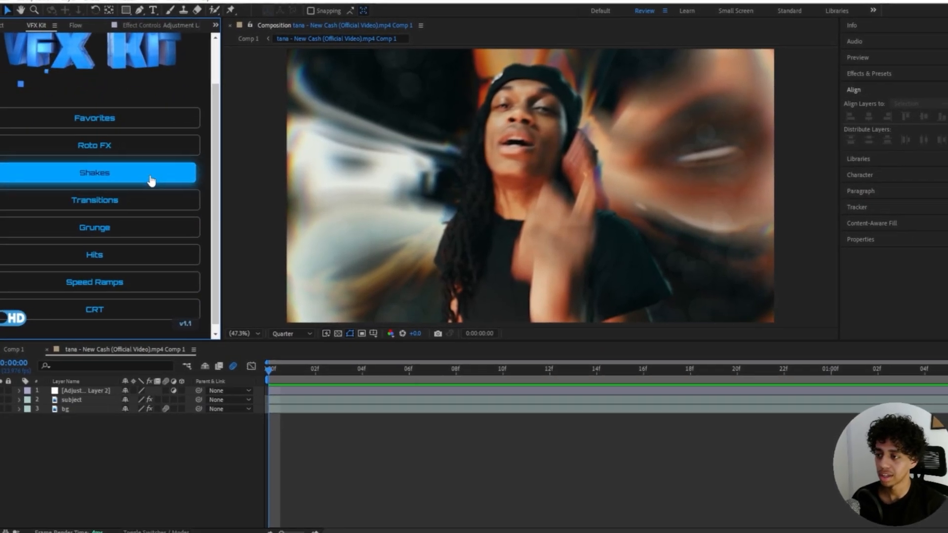
pyautogui.click(148, 176)
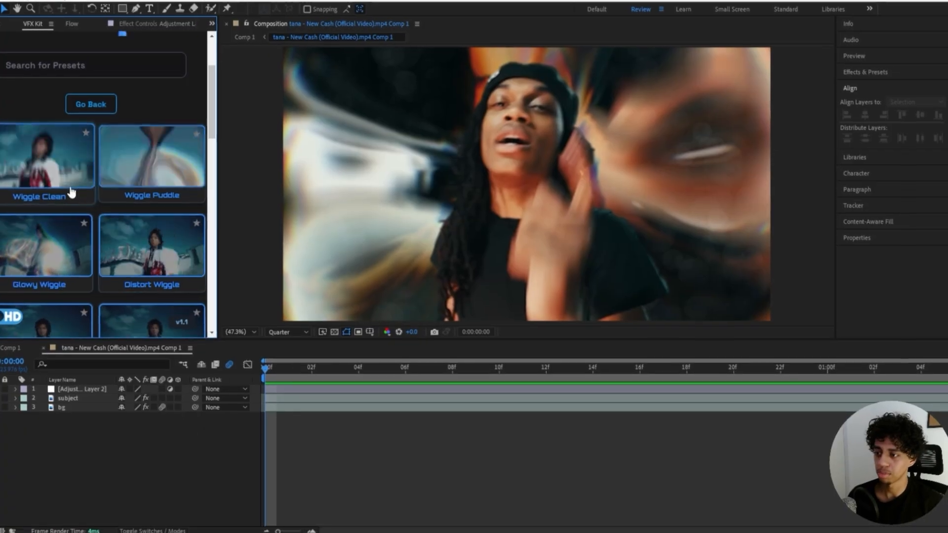
pyautogui.scroll(-6, 55, 277)
pyautogui.click(83, 399)
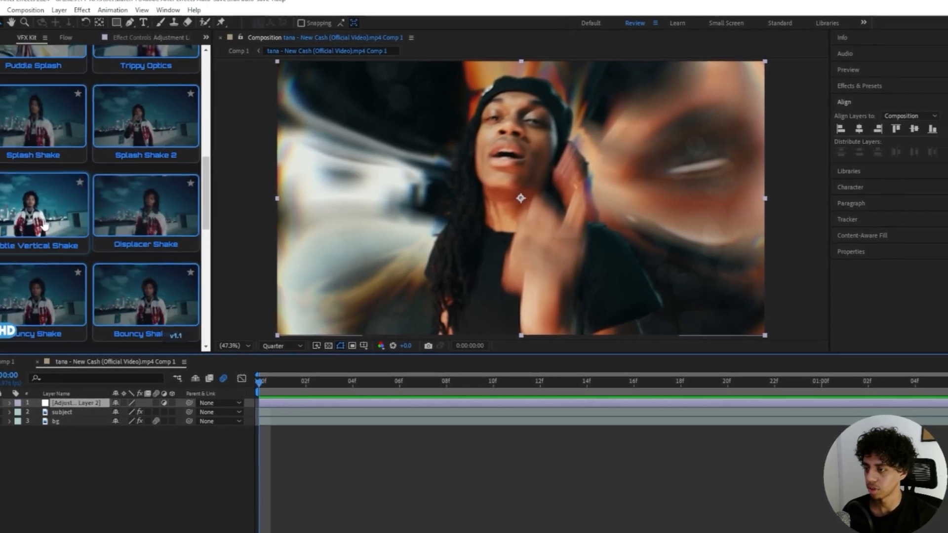
pyautogui.click(46, 211)
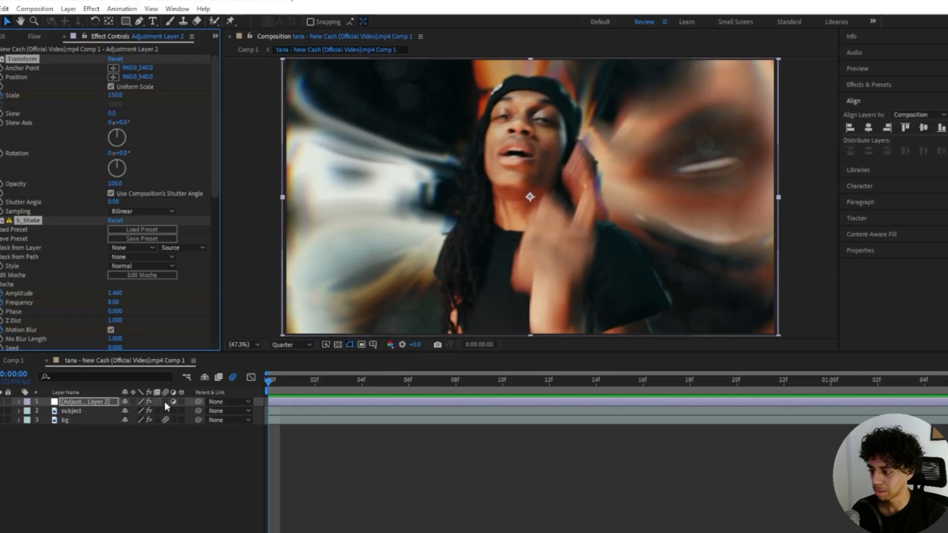
# Step: Enable motion blur on Adjustment Layer 2 and play back the composition
pyautogui.click(165, 401)
pyautogui.press('space')
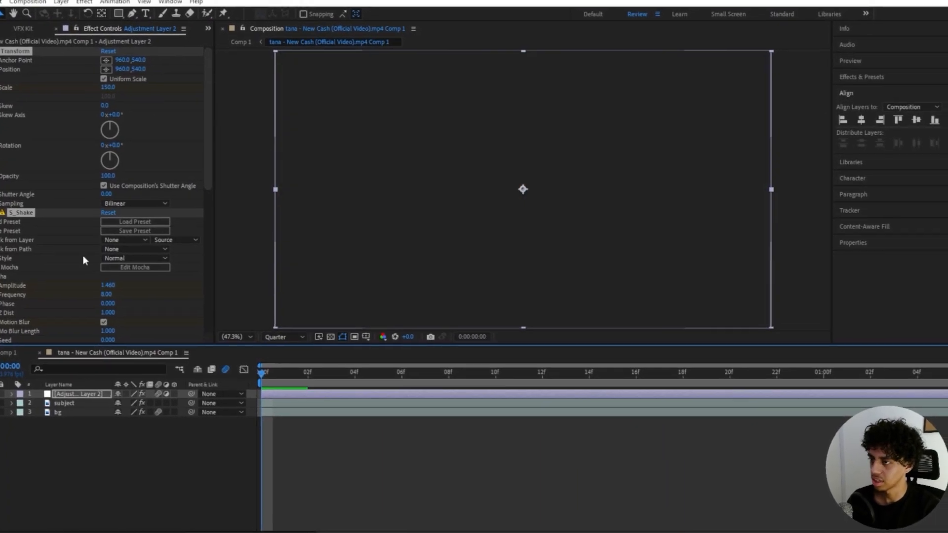
pyautogui.click(112, 469)
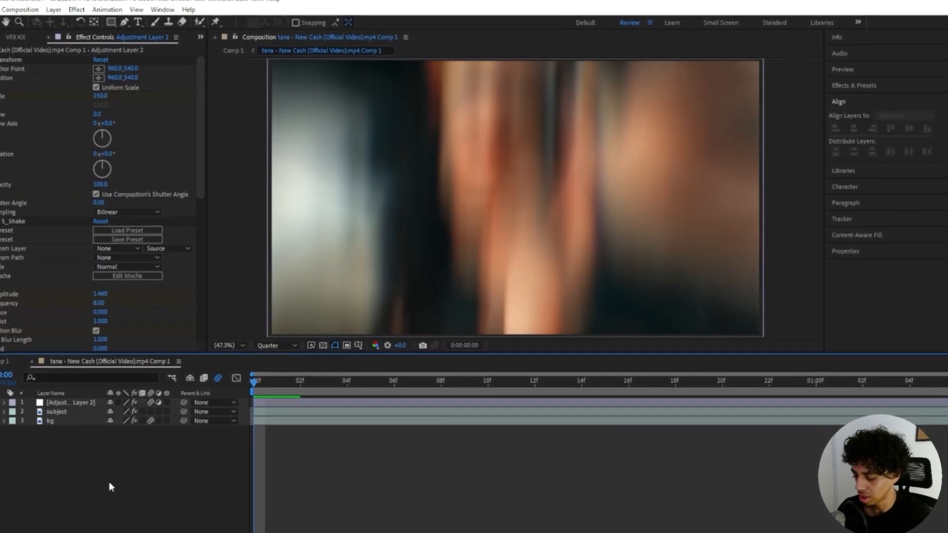
# Step: Create another adjustment layer above the others and apply the Wiggle Clean preset from VFX Kit to it
pyautogui.hotkey('ctrl', 'alt', 'y')
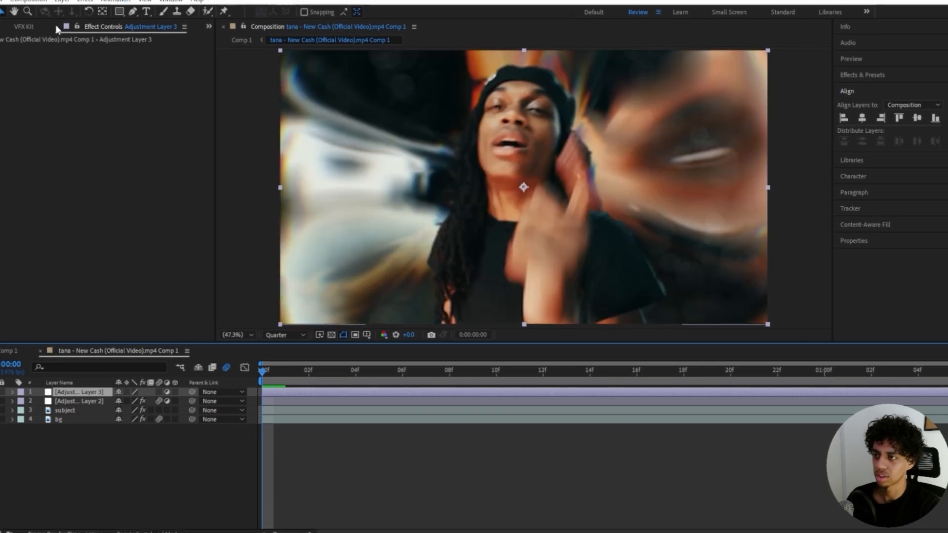
pyautogui.click(23, 26)
pyautogui.scroll(10, 98, 198)
pyautogui.scroll(-2, 63, 218)
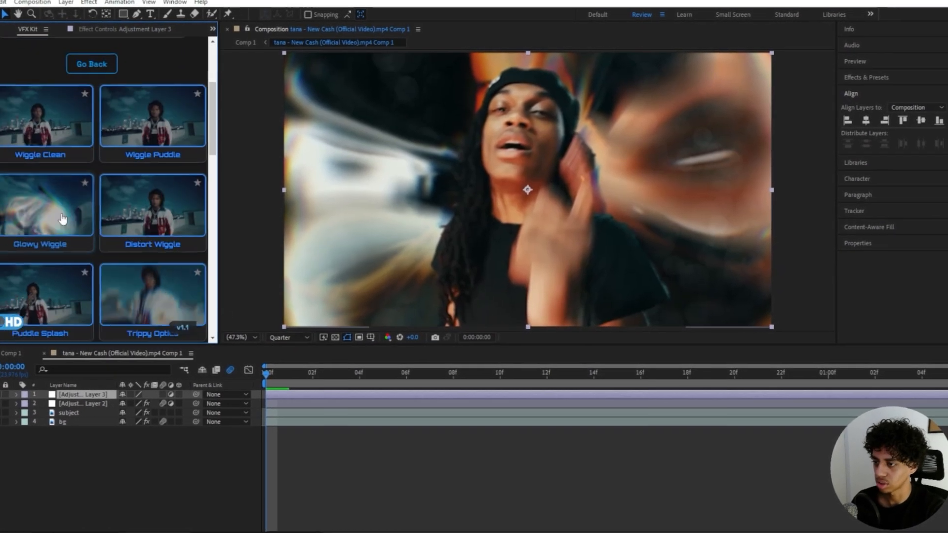
pyautogui.scroll(3, 74, 188)
pyautogui.scroll(-1, 59, 157)
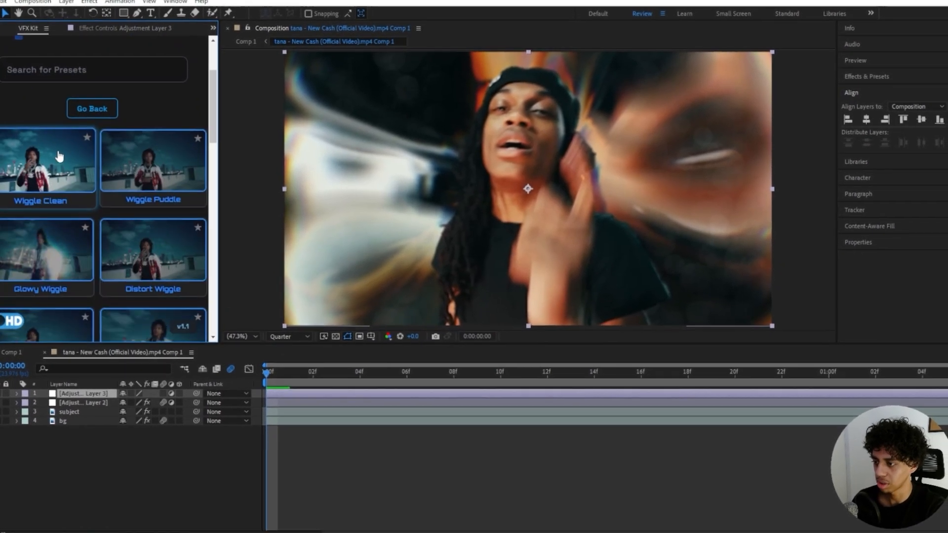
pyautogui.click(59, 157)
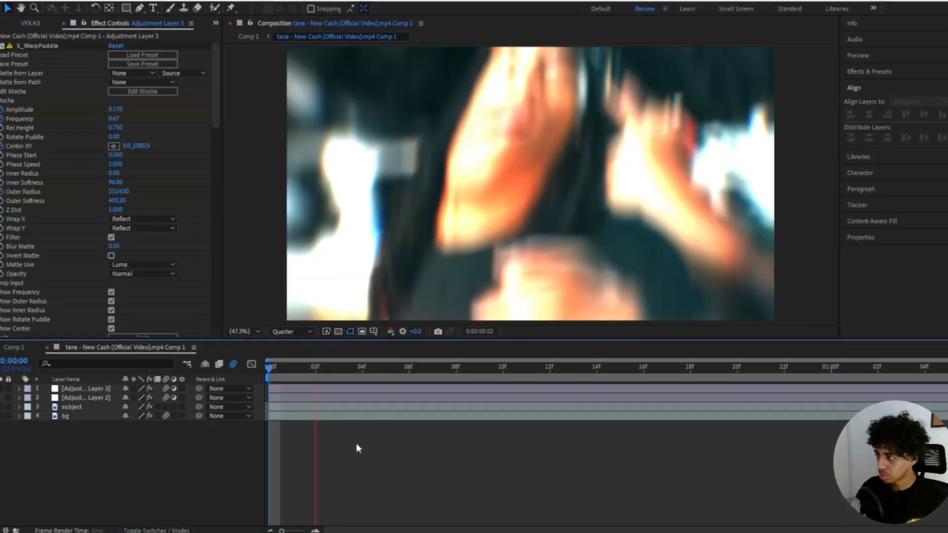